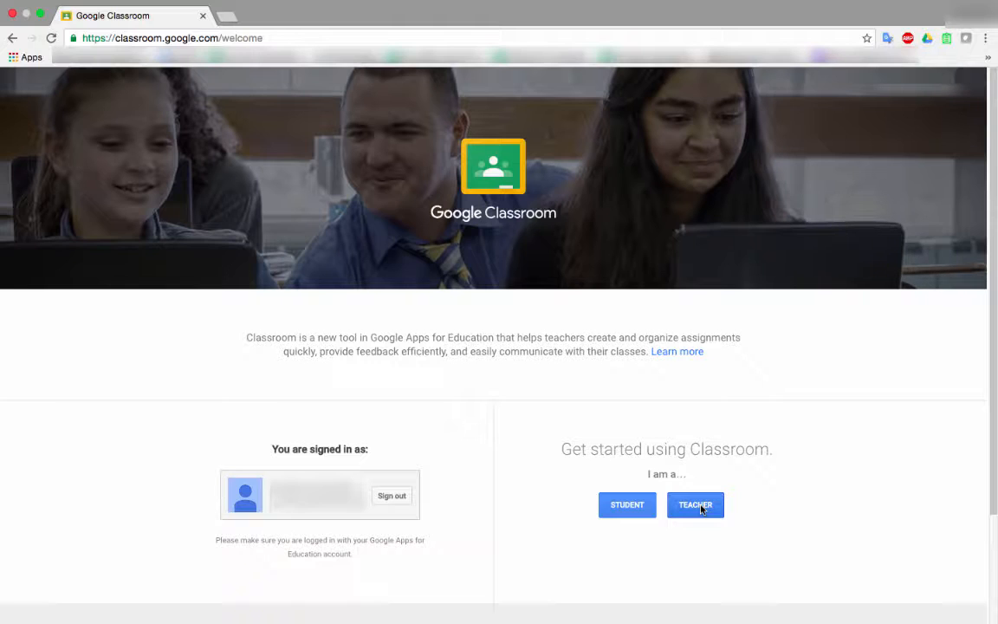
# - Choose the teacher role and open the form for creating a class
pyautogui.click(700, 506)
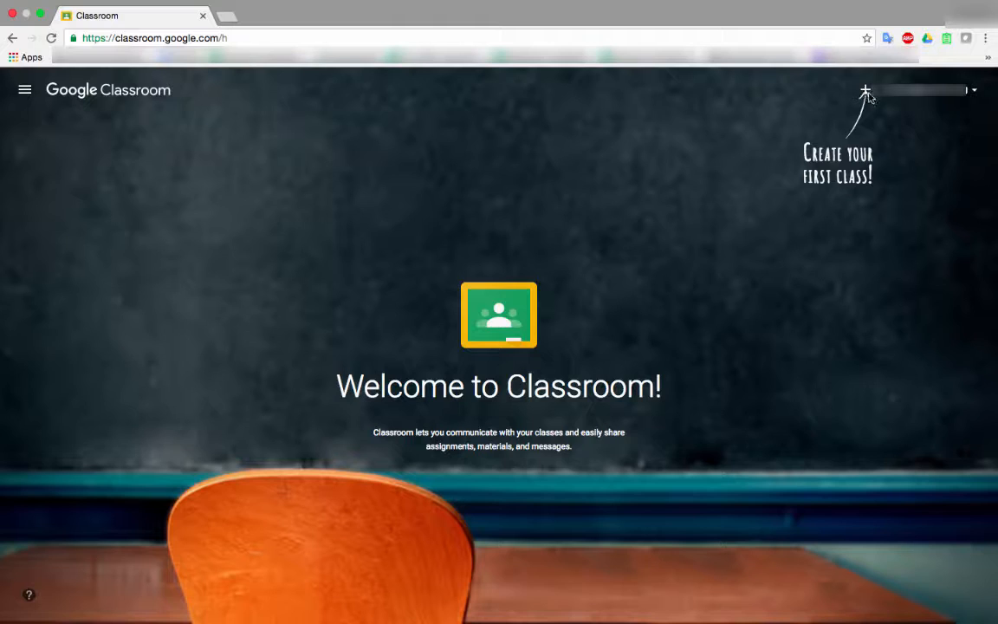
pyautogui.click(865, 92)
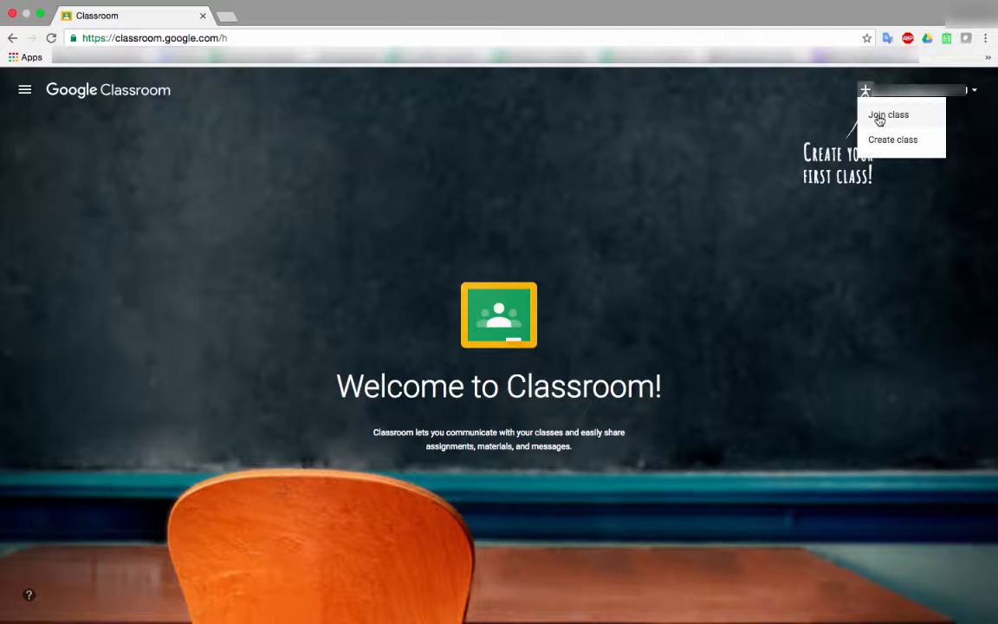
pyautogui.click(866, 93)
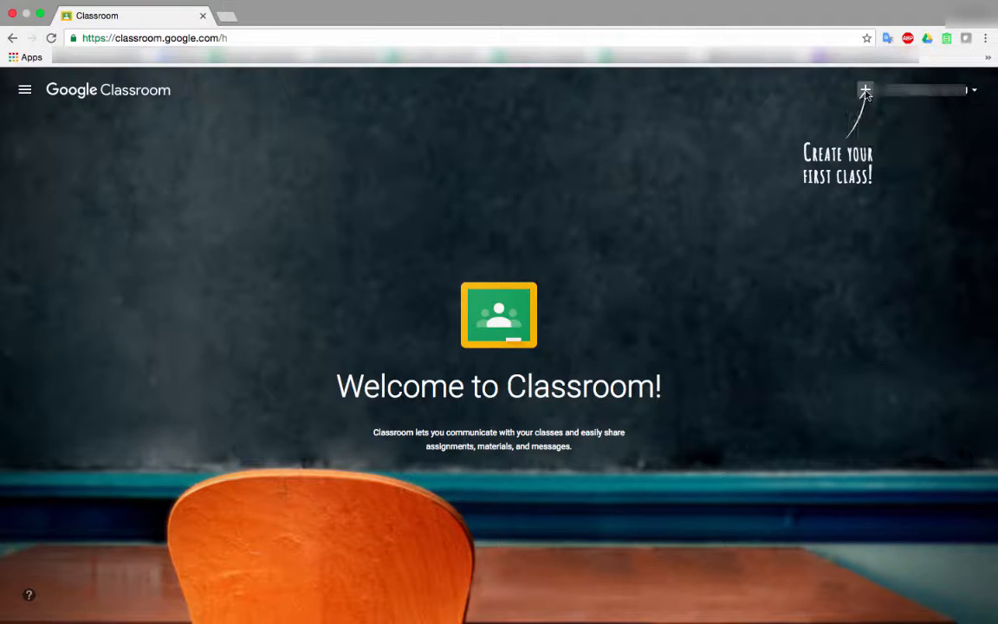
pyautogui.click(865, 92)
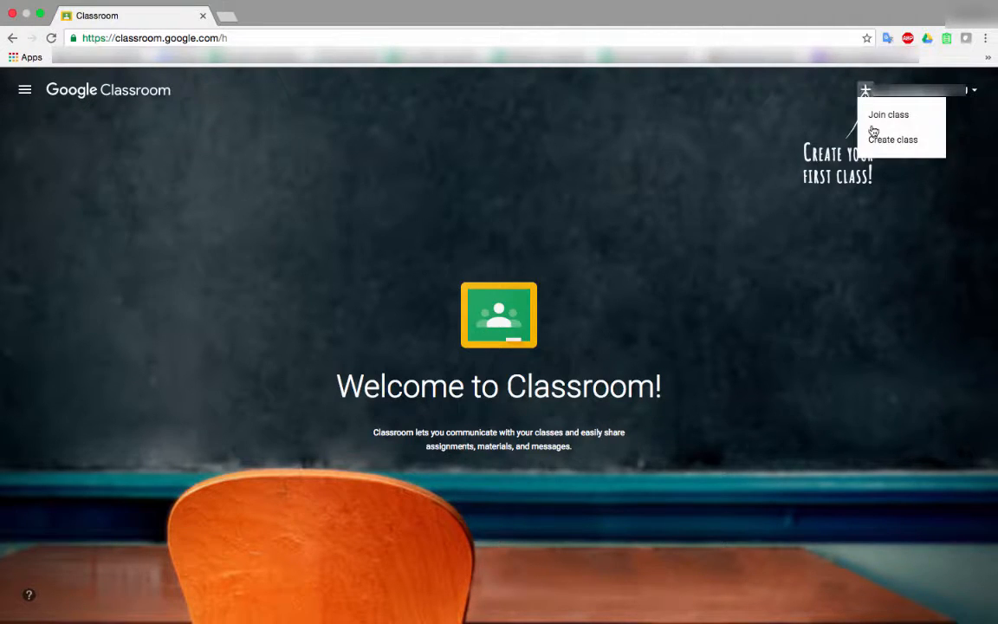
pyautogui.click(883, 139)
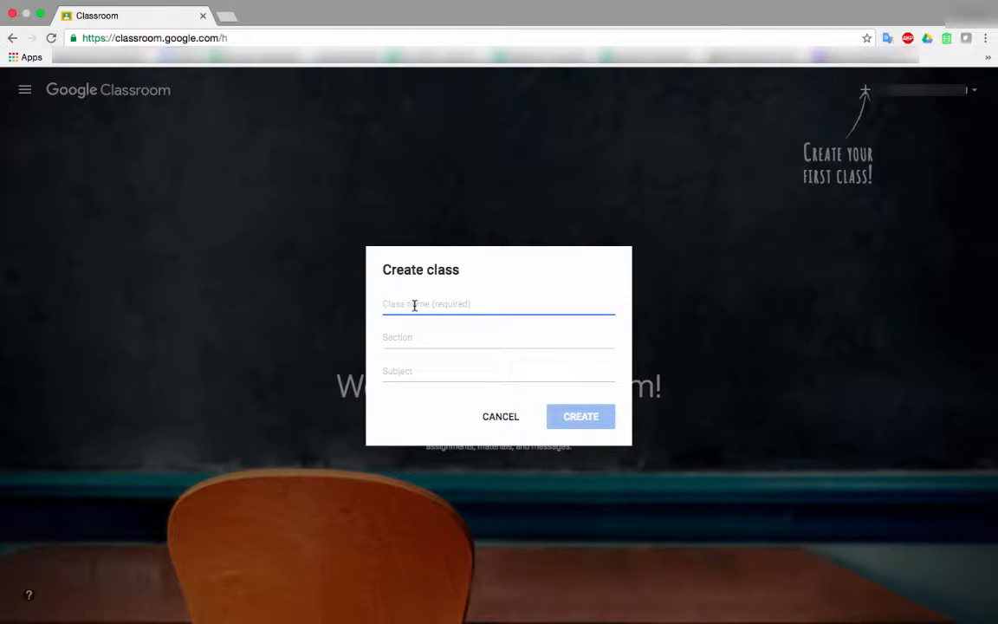
# - Create the class "Writing Class" with section 1 and subject English/Language Arts, and dismiss the introductory tip
pyautogui.write('Writing Class')
pyautogui.press('Tab')
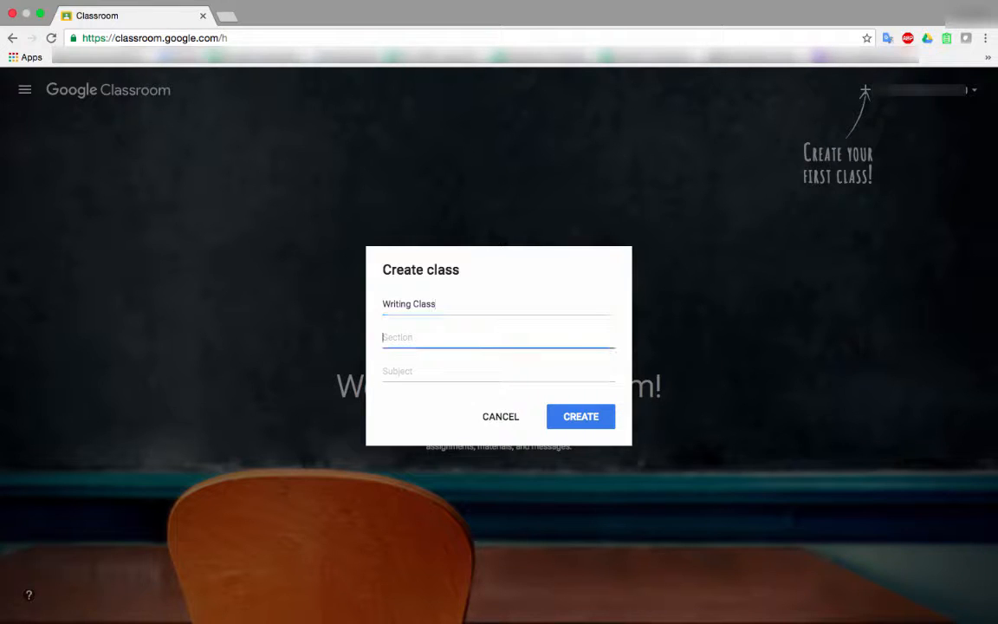
pyautogui.write('1')
pyautogui.press('Tab')
pyautogui.write('English')
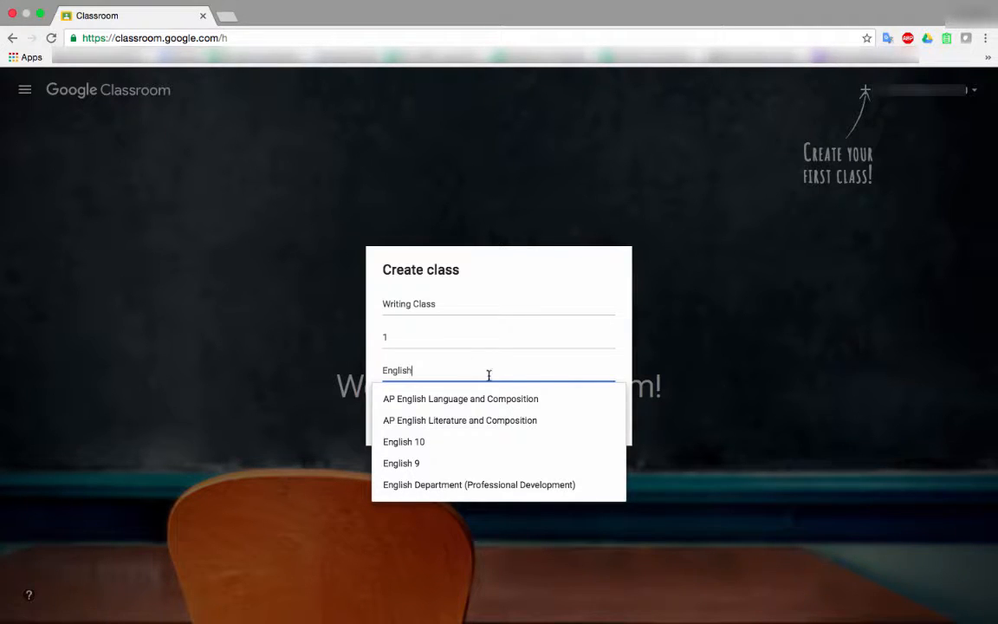
pyautogui.press('Down')
pyautogui.press('Down')
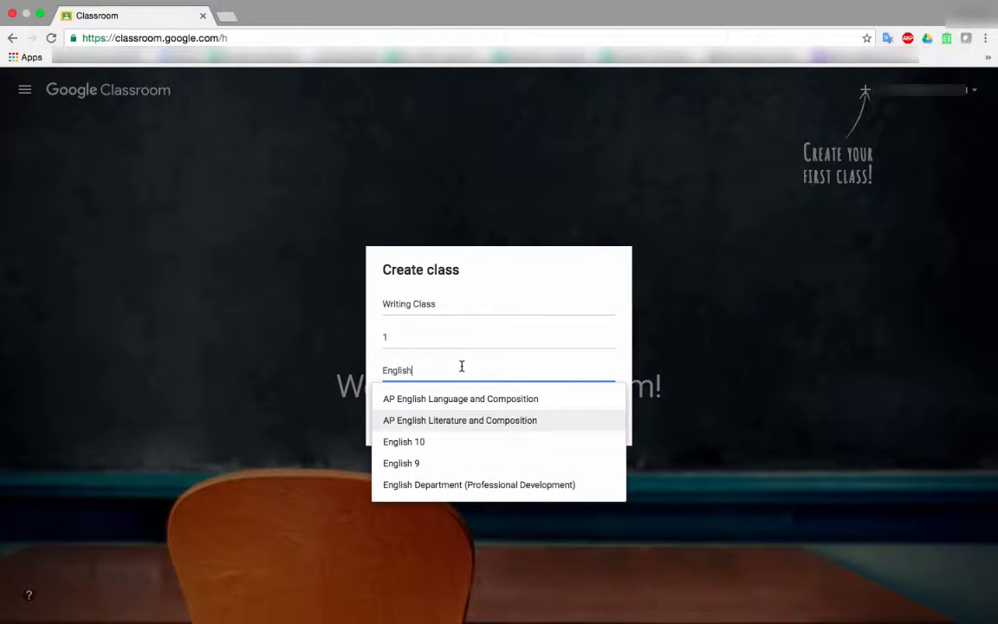
pyautogui.press('BackSpace')
pyautogui.write('/Language Arts')
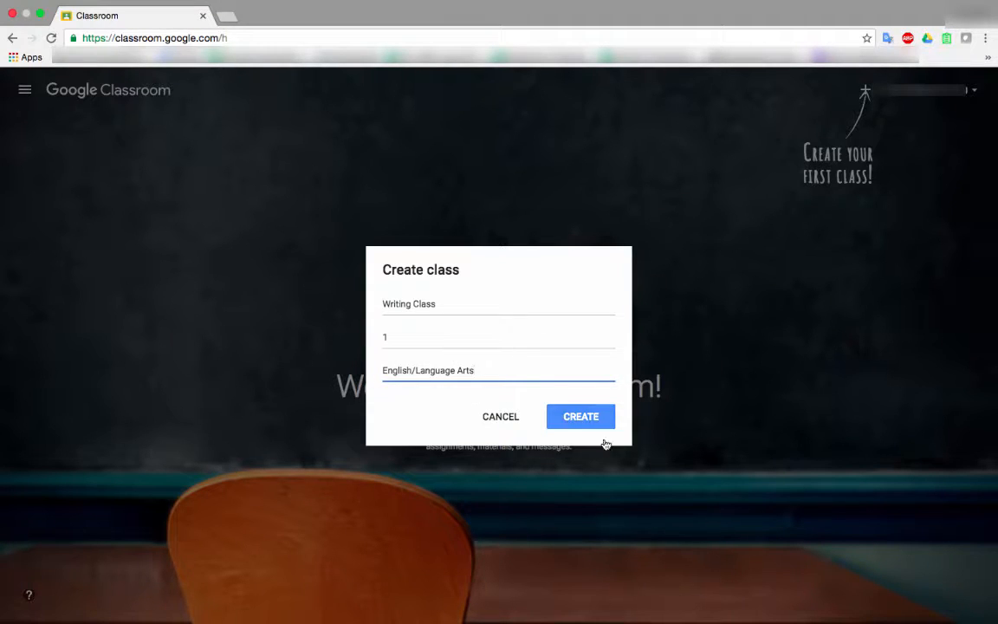
pyautogui.click(573, 423)
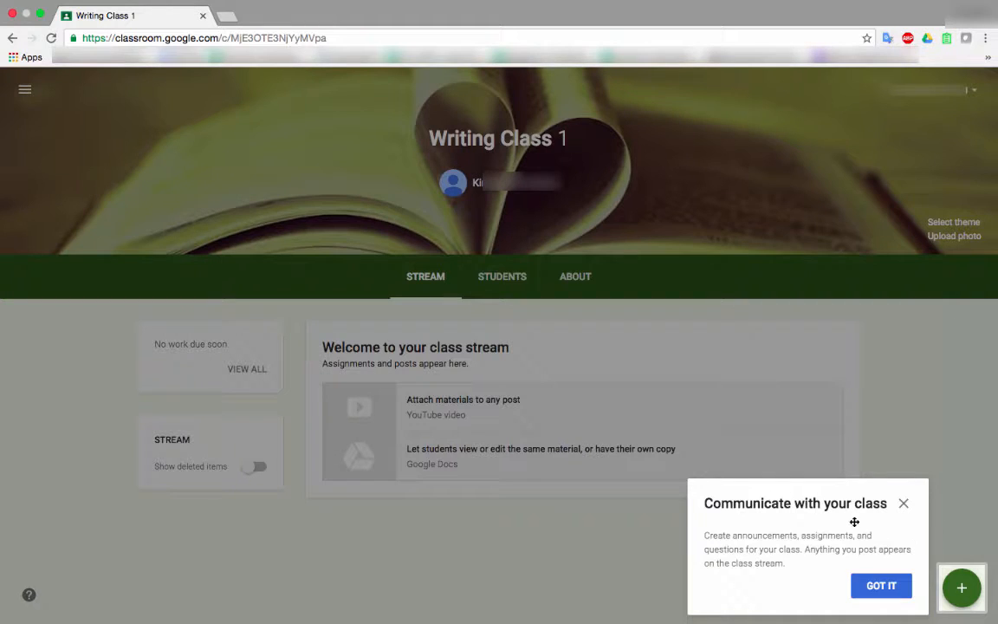
pyautogui.moveTo(964, 590)
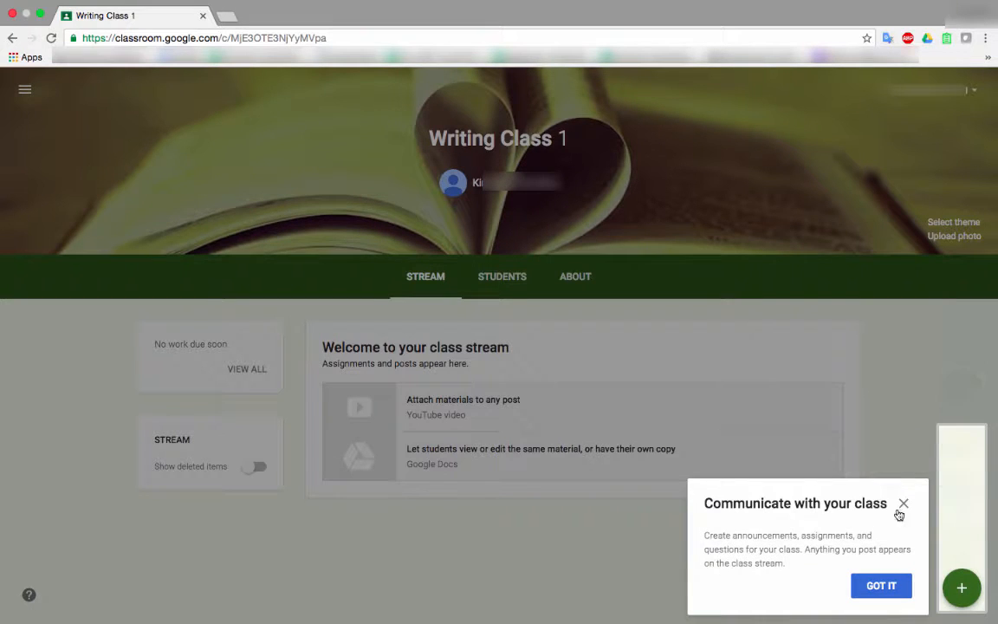
pyautogui.click(882, 586)
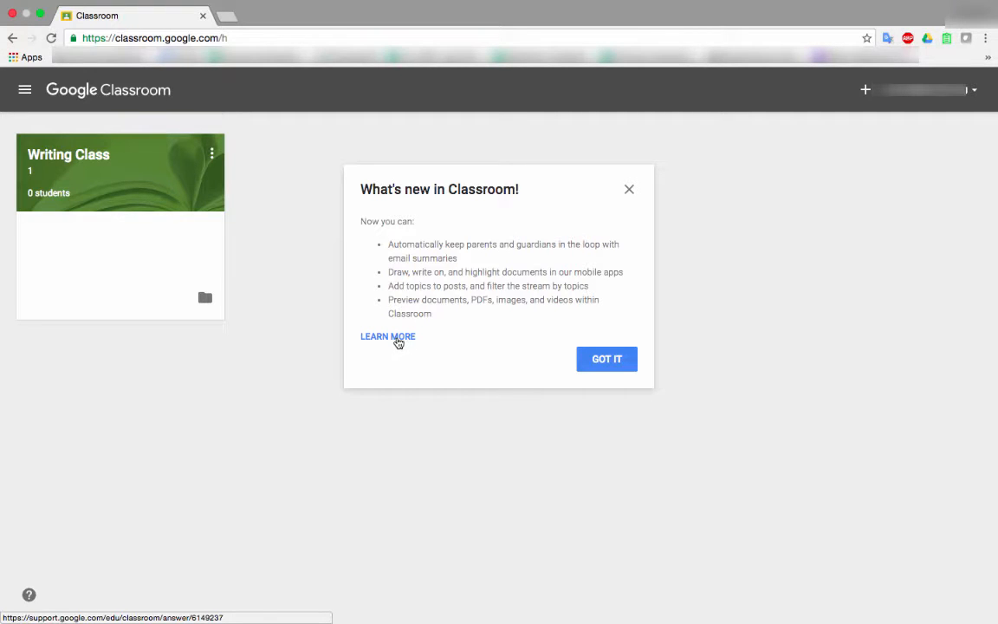
# - Look through the What's new in Classroom help article, close it and dismiss the announcement
pyautogui.click(398, 341)
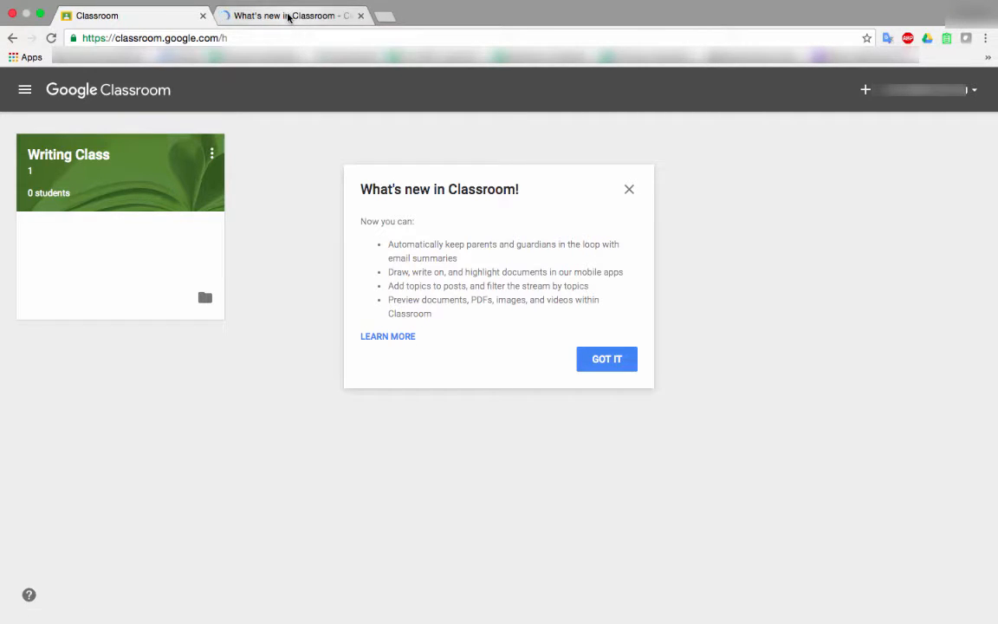
pyautogui.click(288, 18)
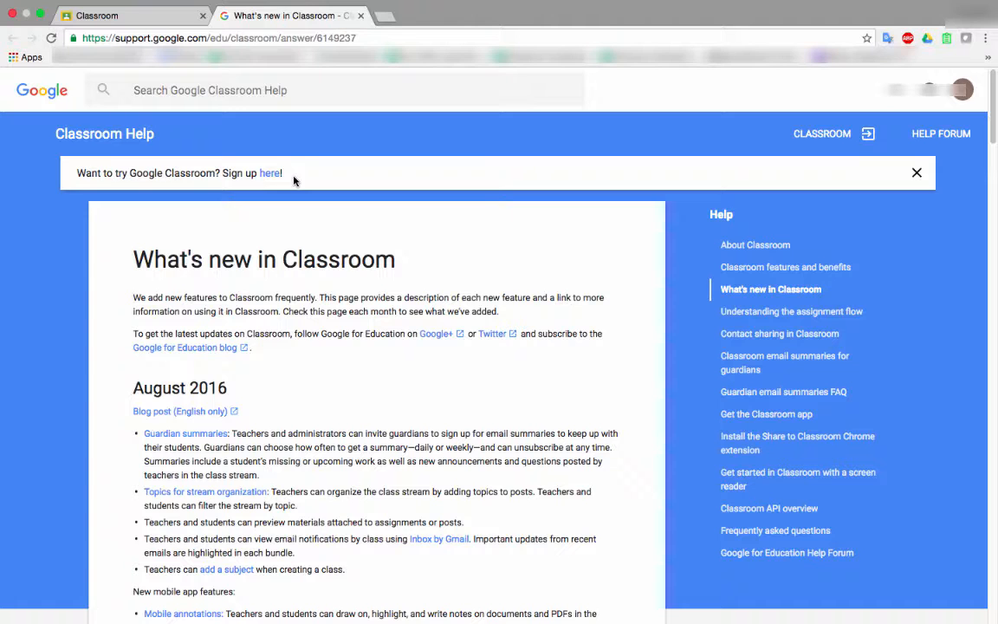
pyautogui.scroll(-3, 306, 386)
pyautogui.scroll(3, 306, 385)
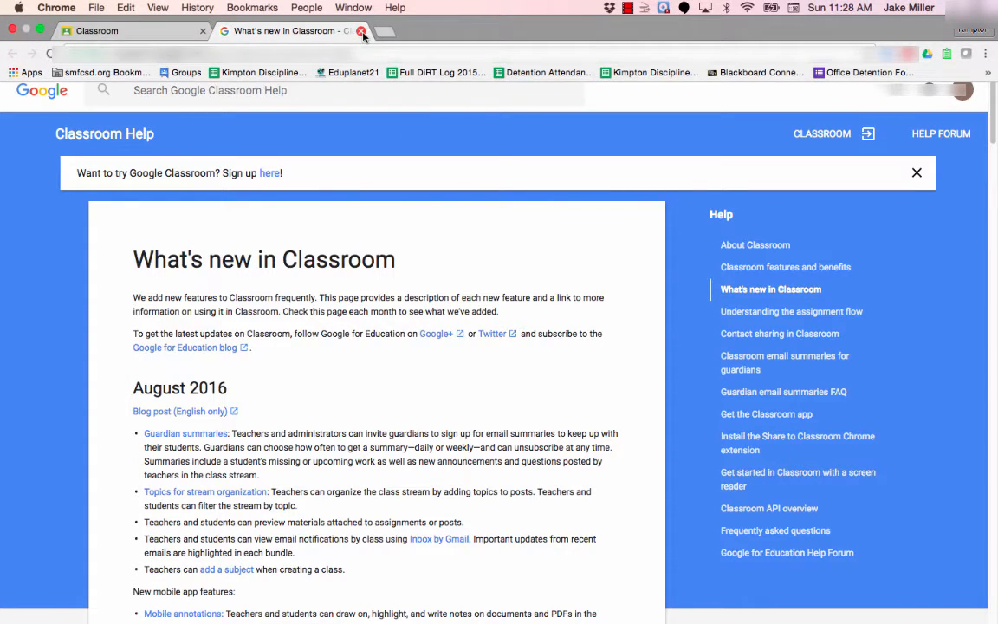
pyautogui.click(361, 31)
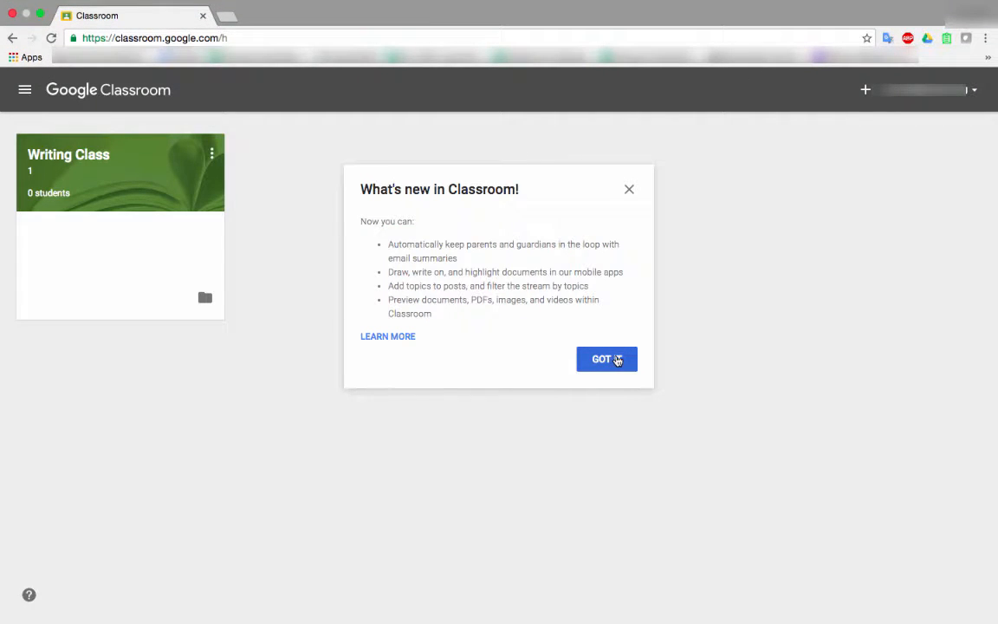
pyautogui.click(617, 357)
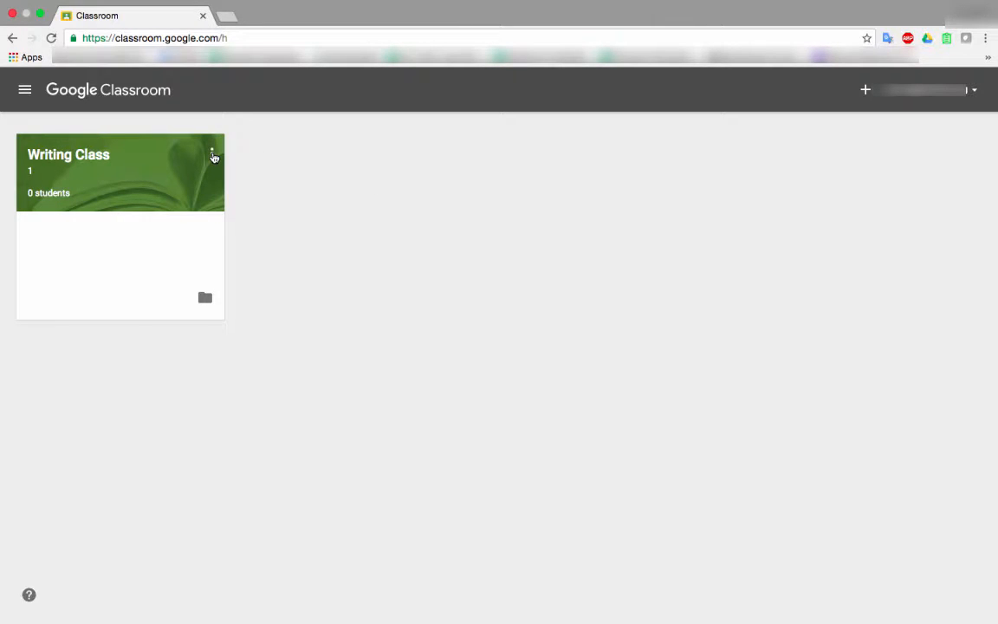
# - Examine the options on the Writing Class card and the entries in the main navigation
pyautogui.click(212, 156)
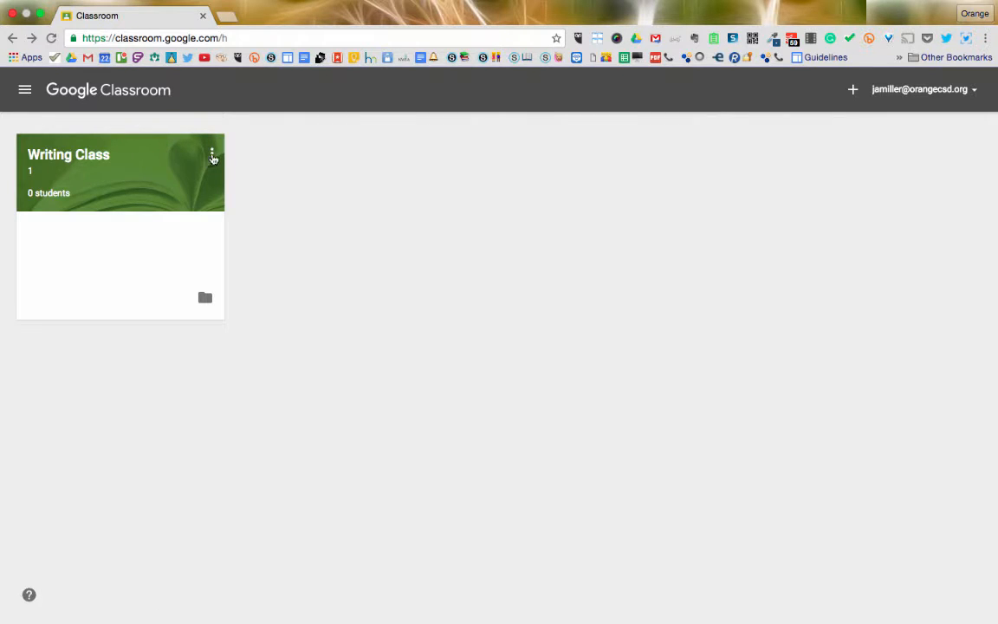
pyautogui.click(212, 155)
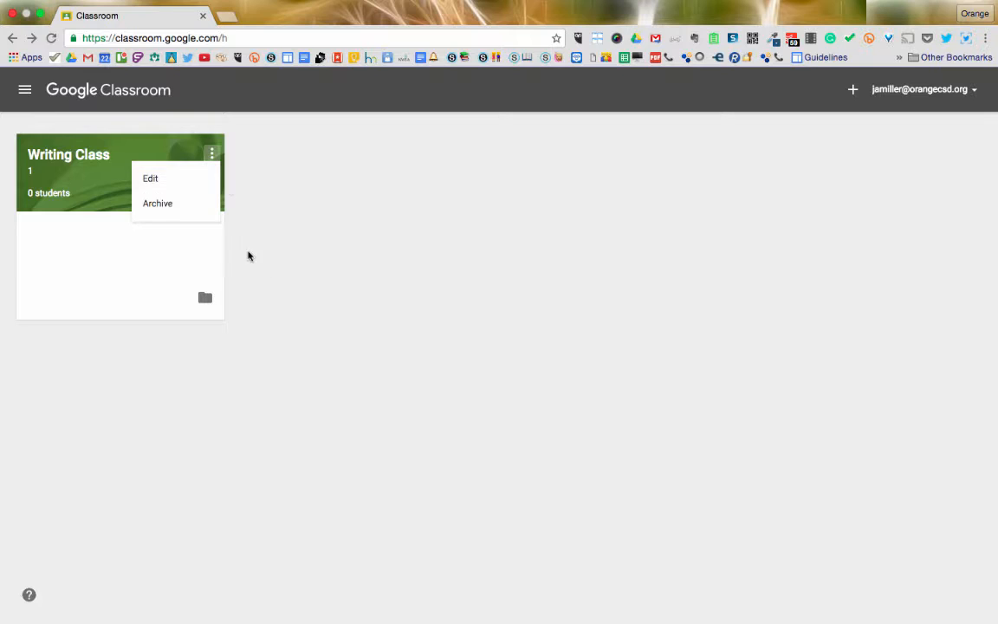
pyautogui.click(252, 250)
pyautogui.click(25, 90)
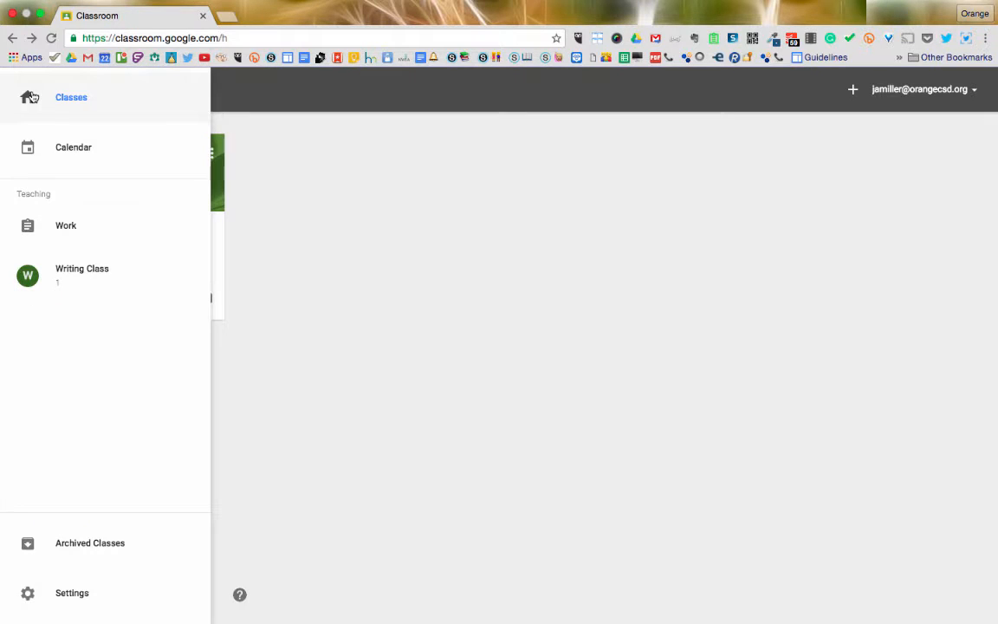
pyautogui.click(31, 97)
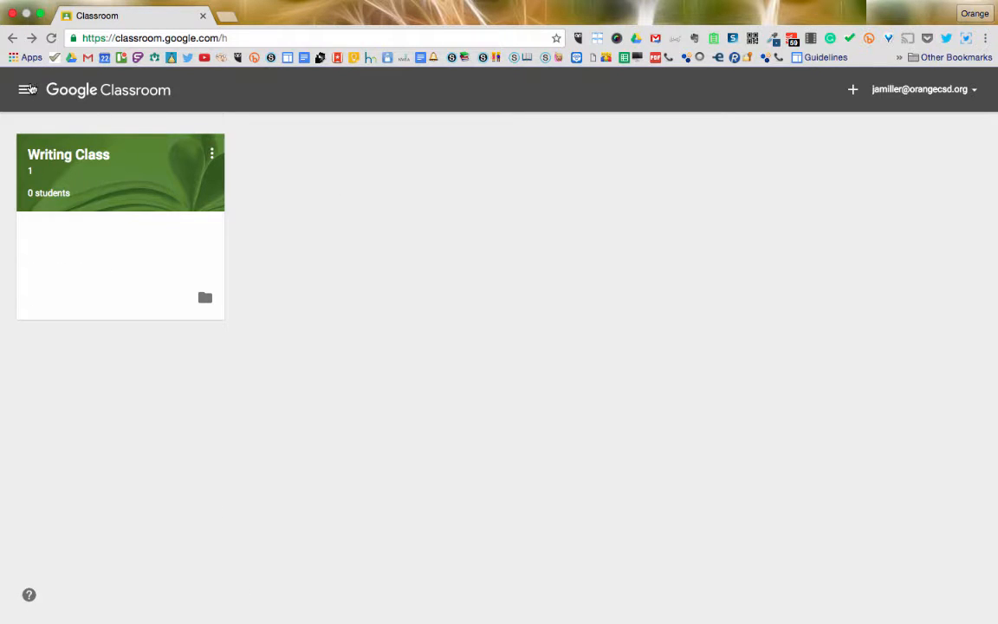
pyautogui.click(25, 91)
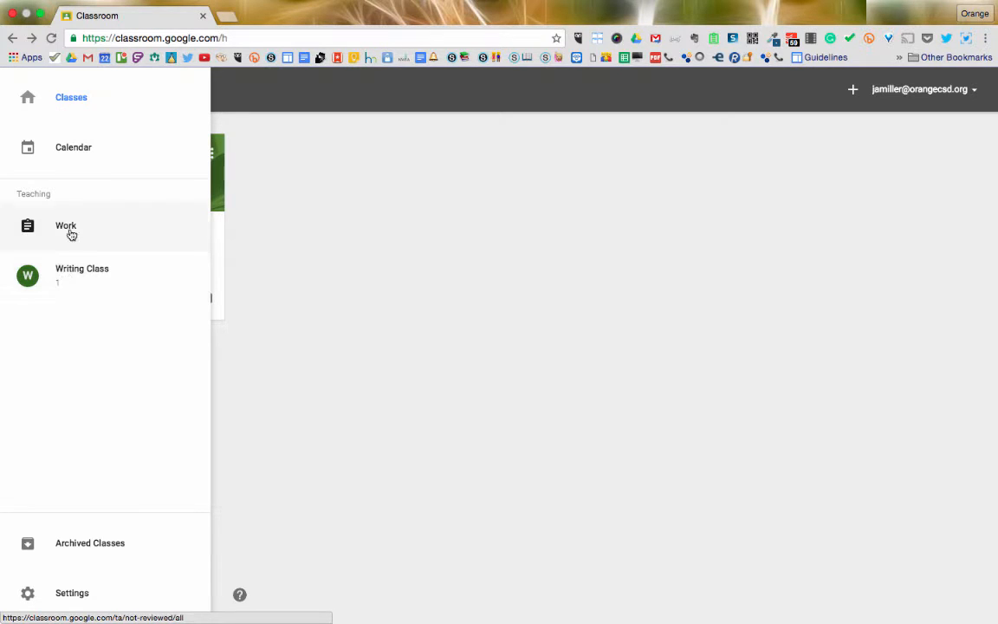
pyautogui.click(324, 318)
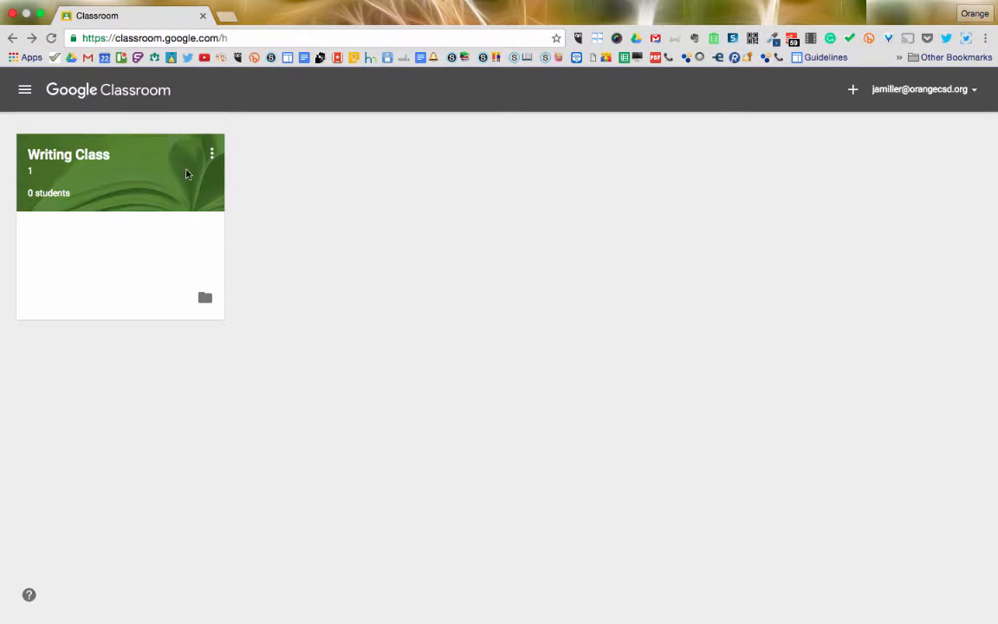
# - Open Writing Class and go to its Students page
pyautogui.click(97, 156)
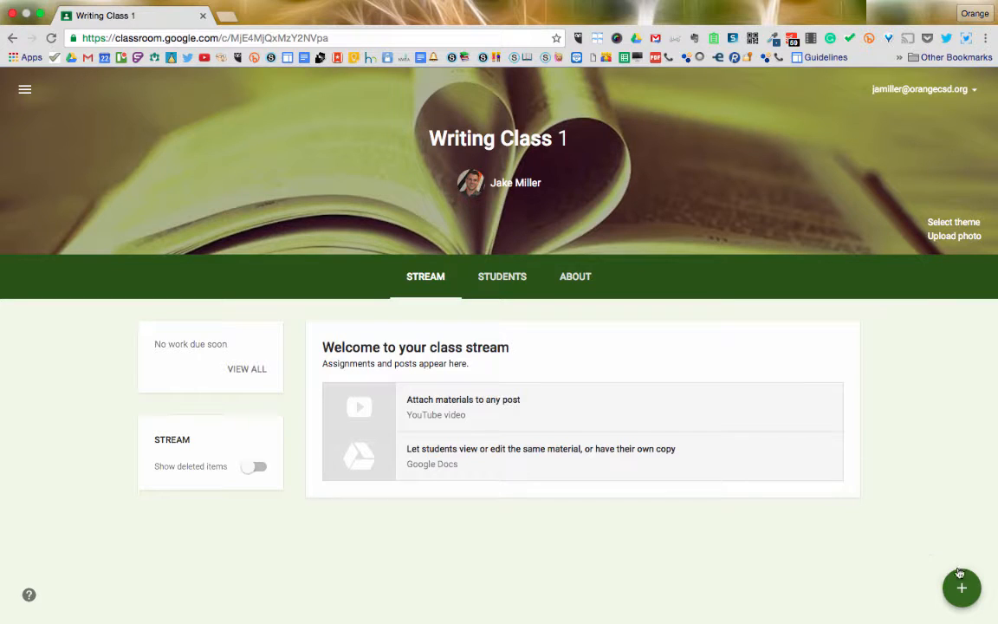
pyautogui.moveTo(961, 588)
pyautogui.click(500, 282)
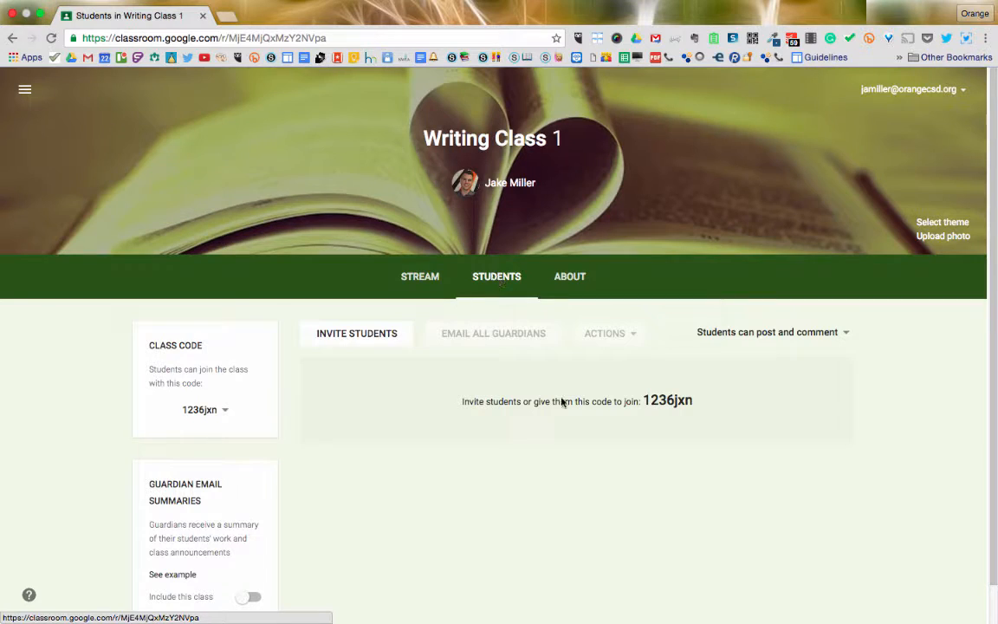
pyautogui.scroll(-1, 681, 450)
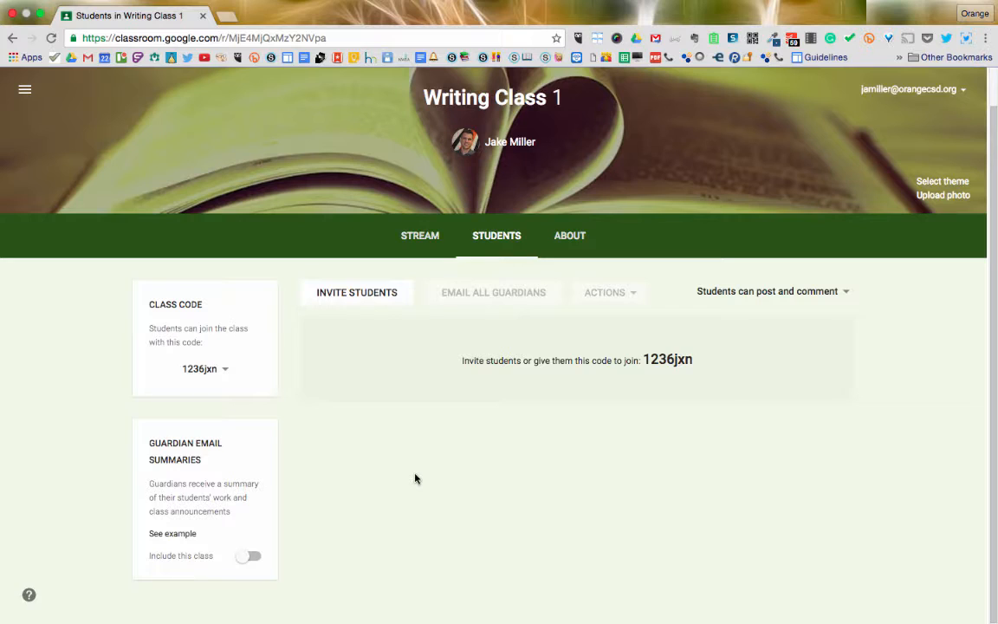
pyautogui.scroll(1, 415, 478)
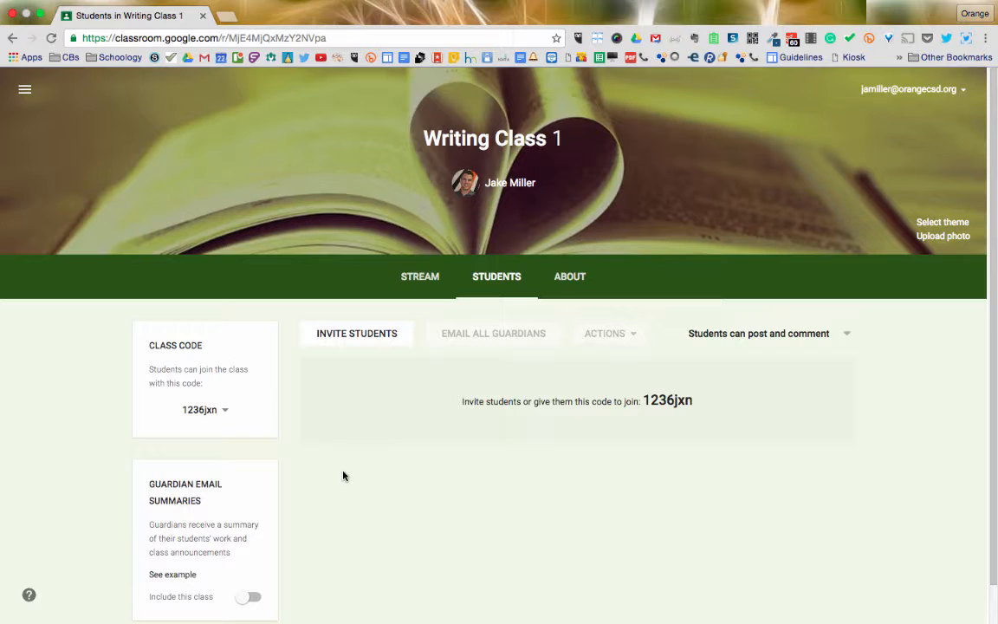
# - Examine the student invitation dialog and the available actions for the class code
pyautogui.click(358, 334)
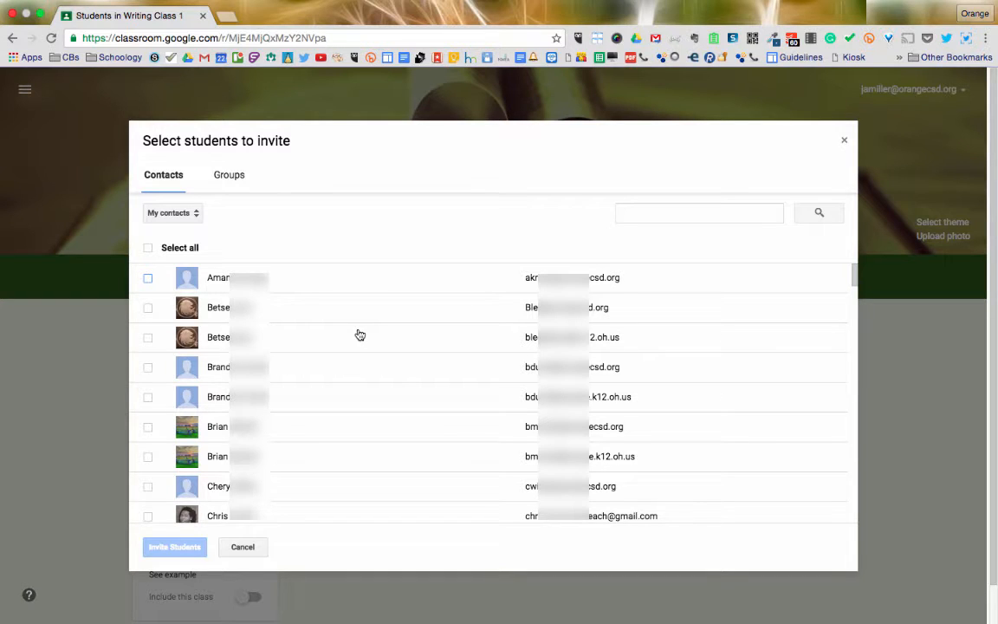
pyautogui.click(242, 551)
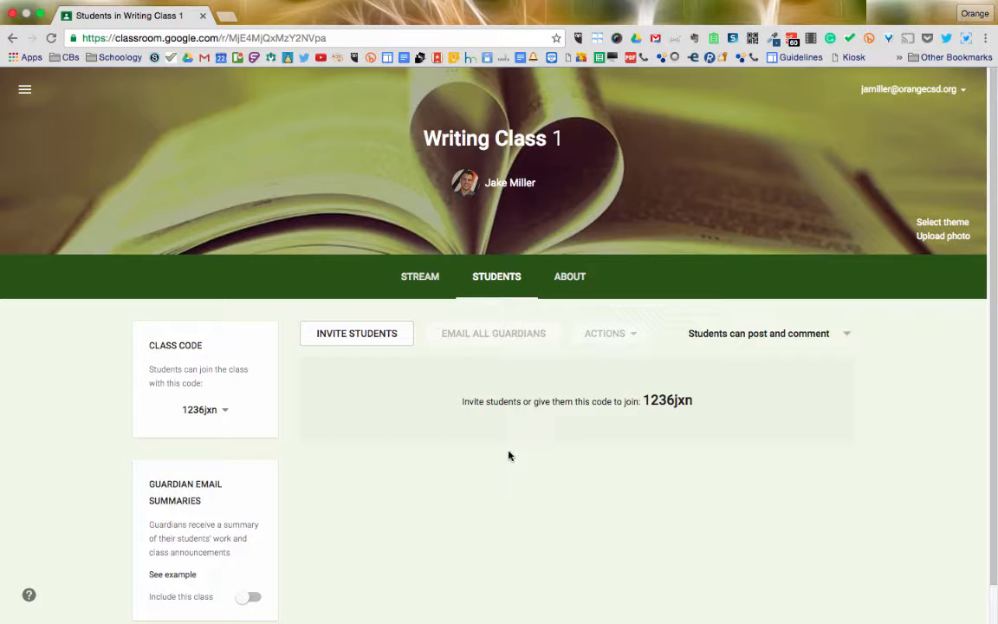
pyautogui.moveTo(460, 403); pyautogui.dragTo(697, 414)
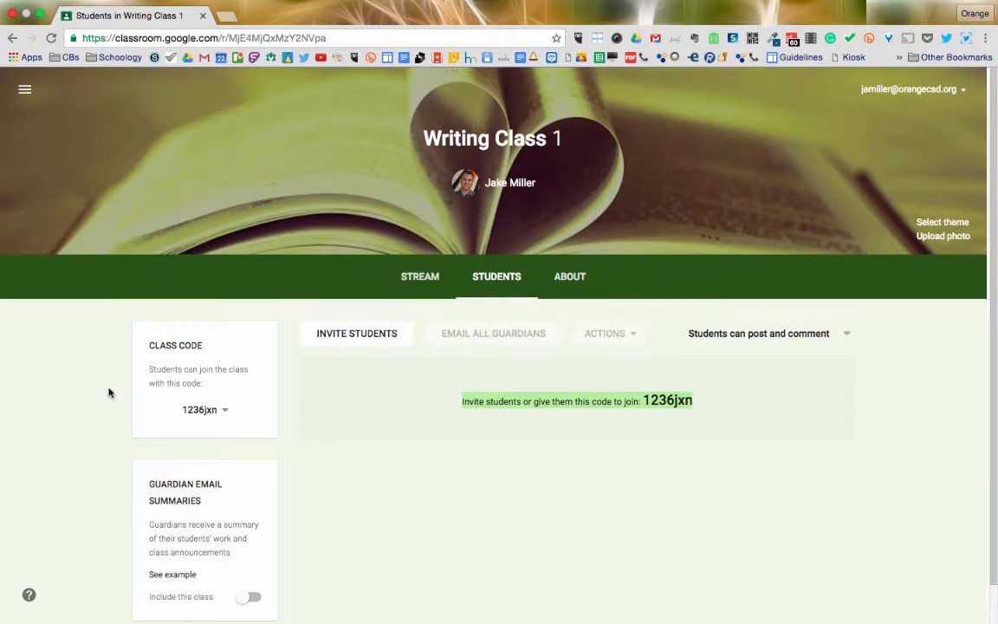
pyautogui.click(222, 410)
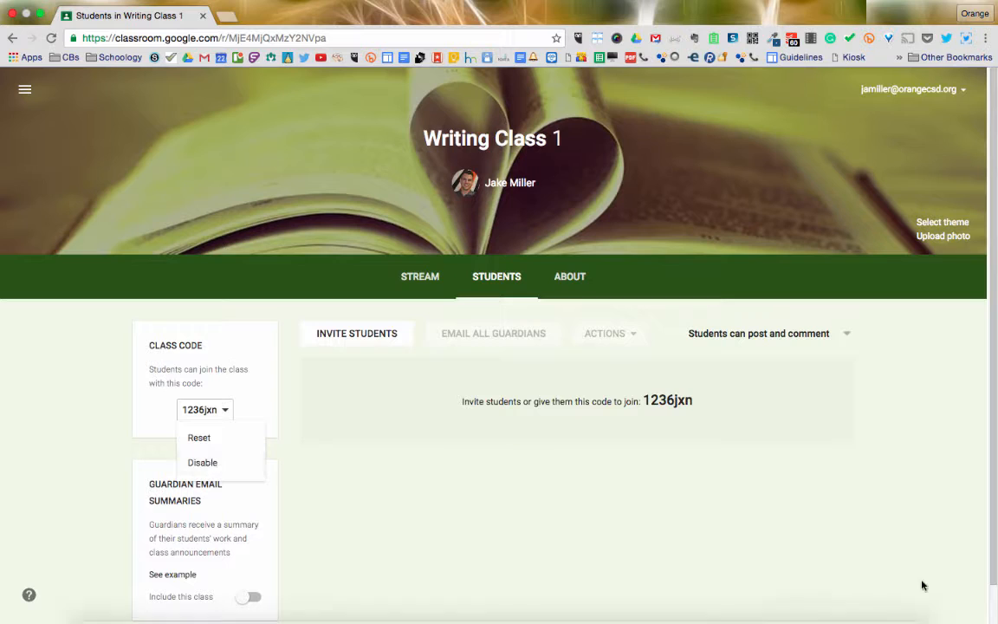
pyautogui.click(943, 443)
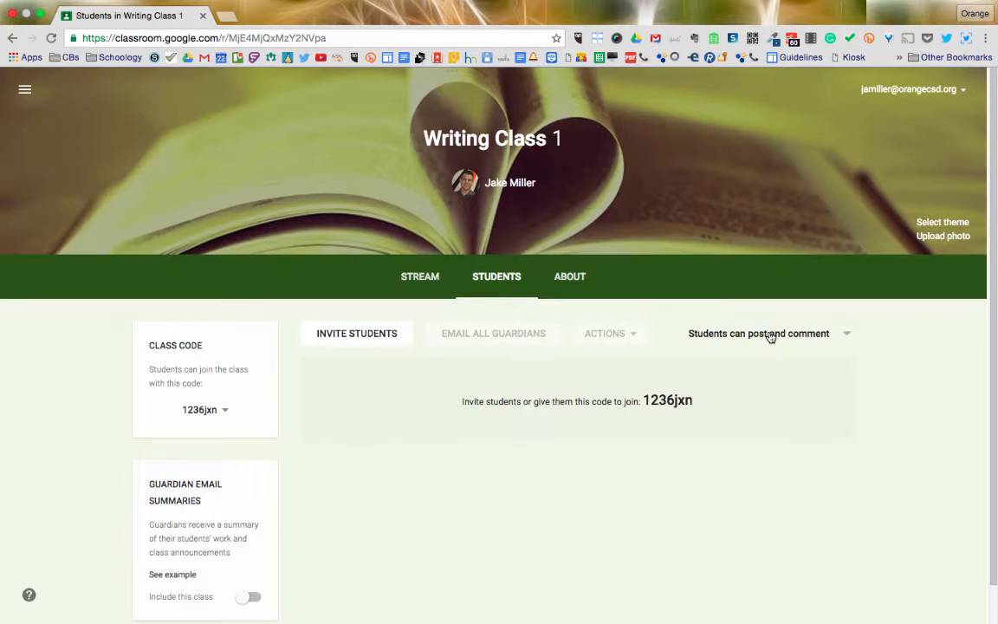
# - Examine the student posting and commenting permission choices and the guardian email summaries section
pyautogui.click(845, 336)
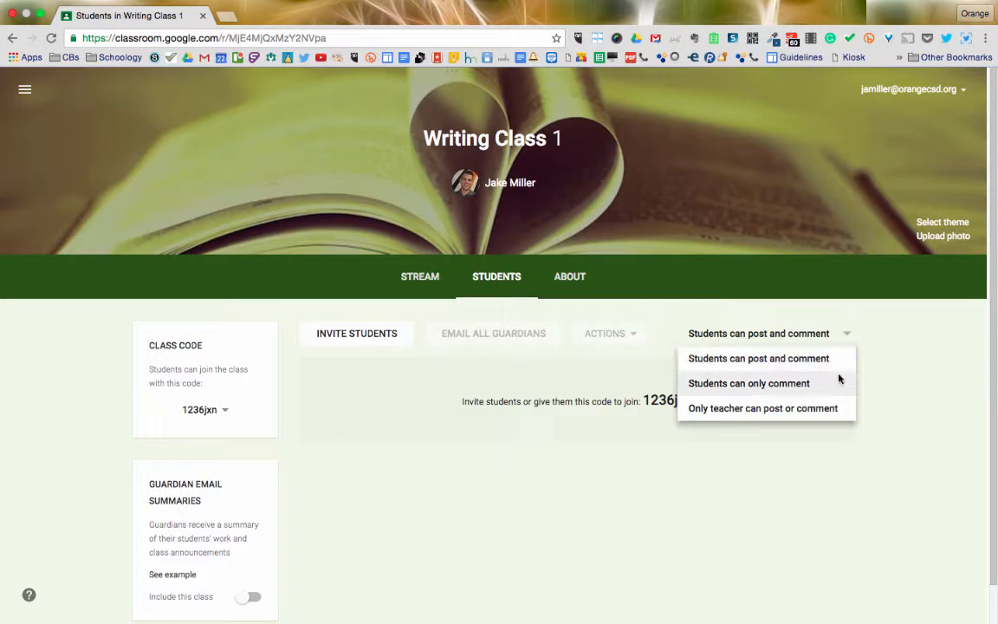
pyautogui.click(902, 409)
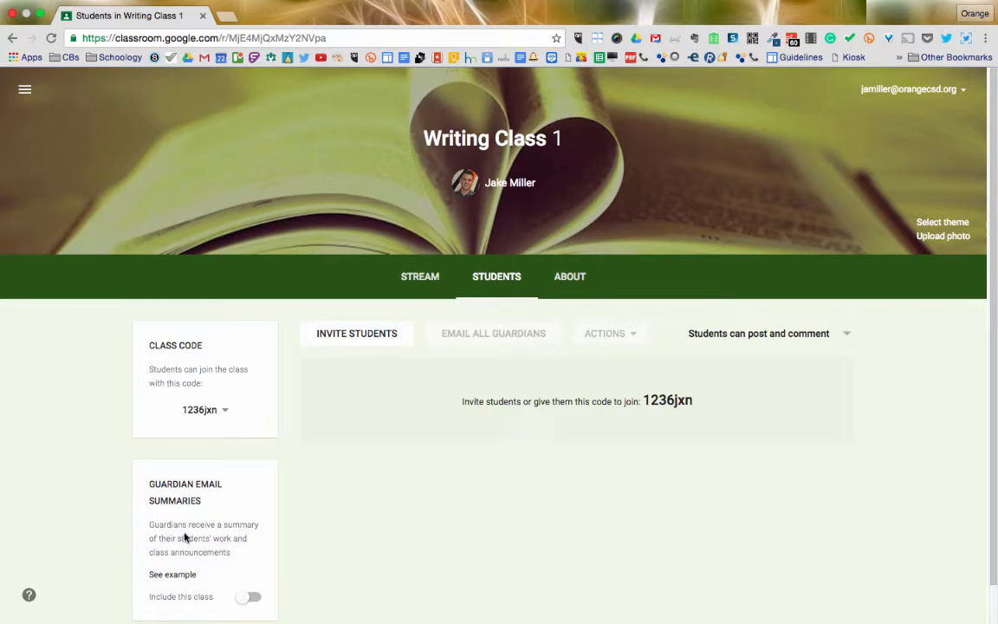
pyautogui.scroll(-1, 184, 537)
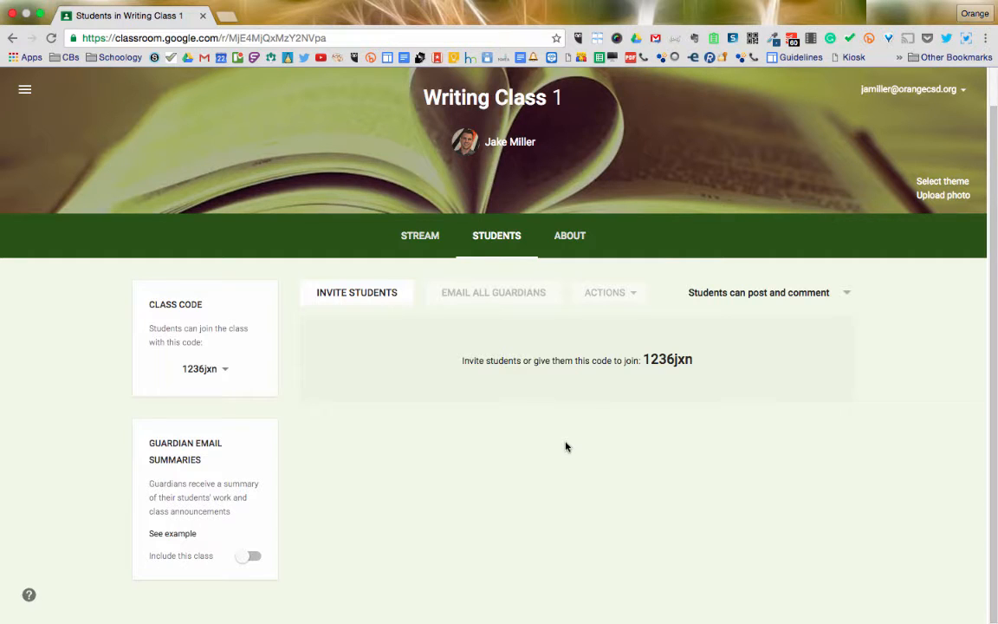
# - Examine the class details on the About page, including title, description, room, Drive folder and calendar, and briefly check the Stream page
pyautogui.click(568, 243)
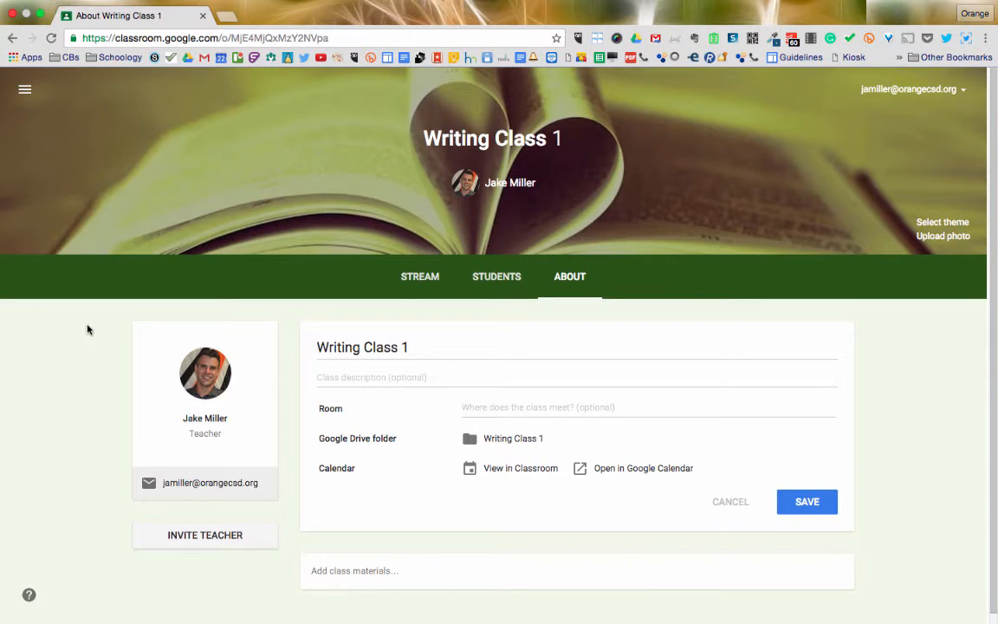
pyautogui.scroll(-1, 86, 329)
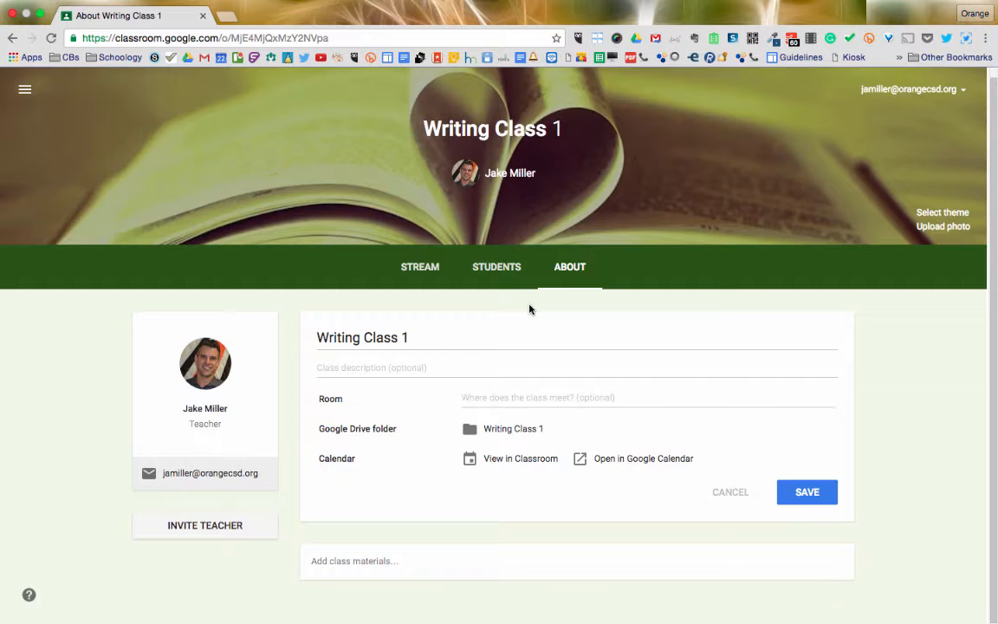
pyautogui.click(437, 335)
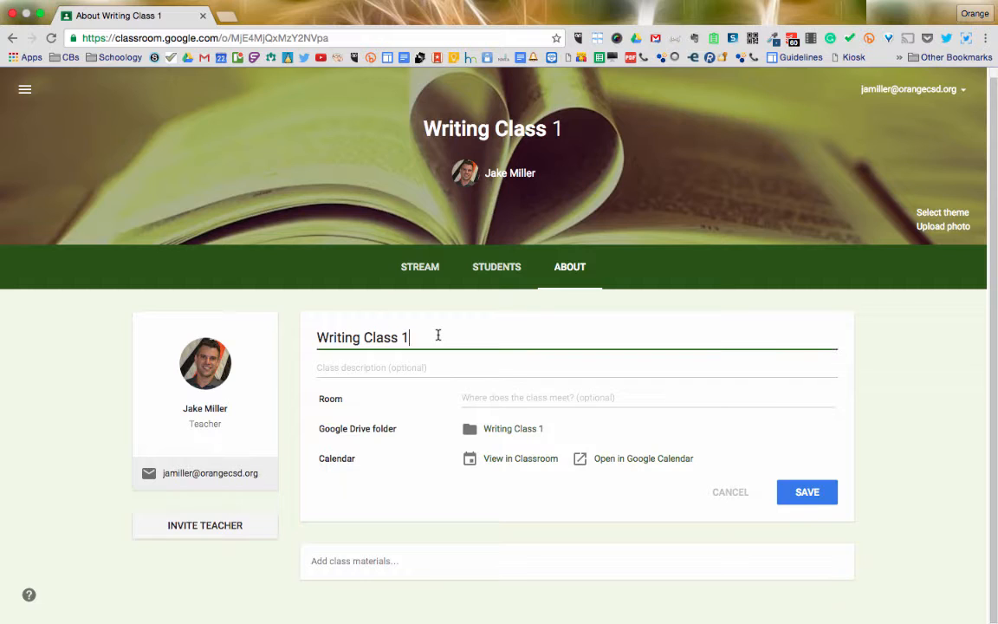
pyautogui.click(408, 368)
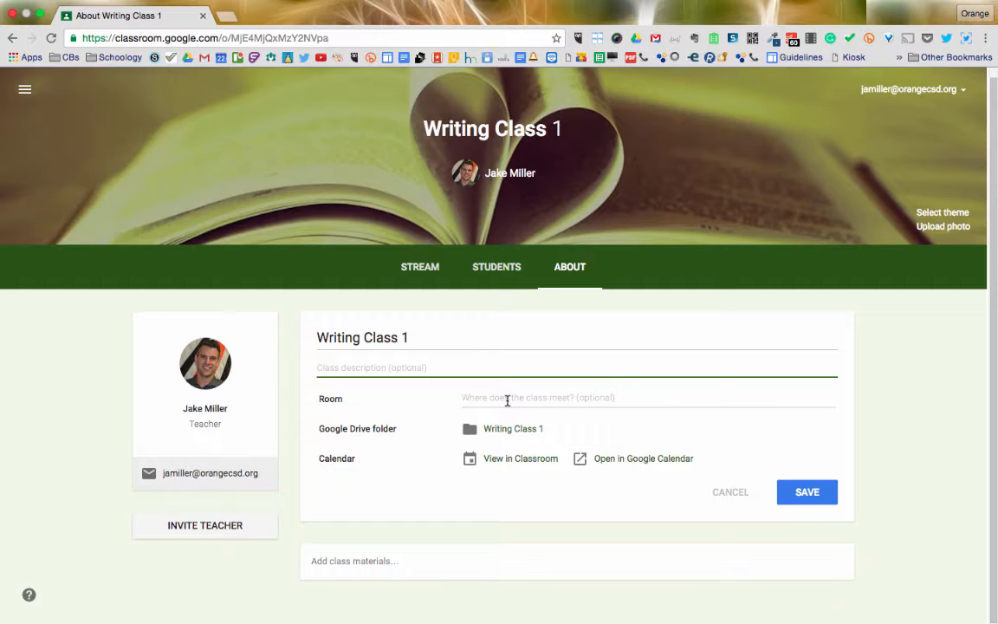
pyautogui.click(507, 400)
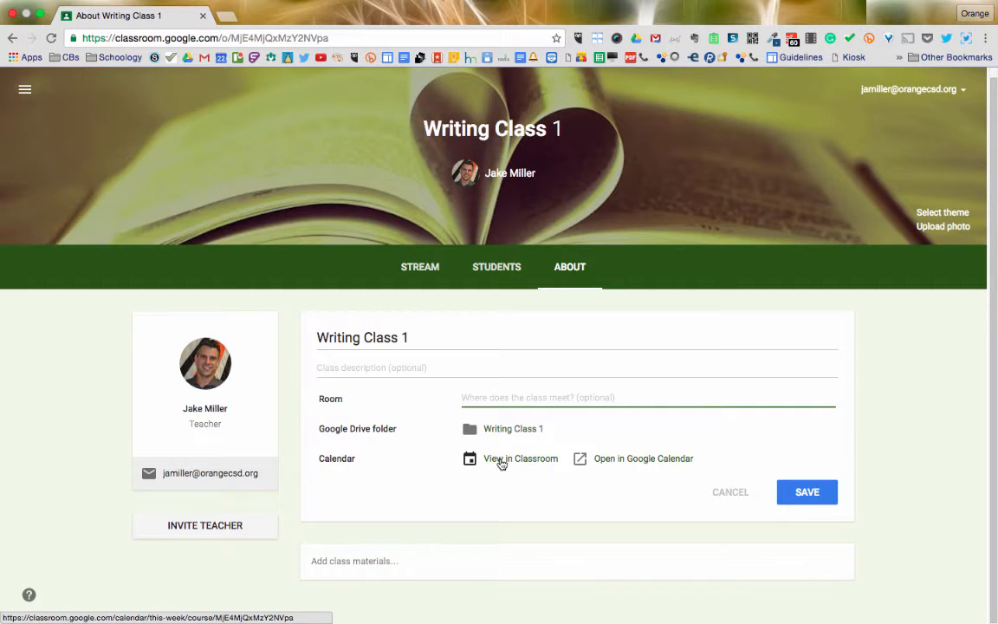
pyautogui.click(632, 476)
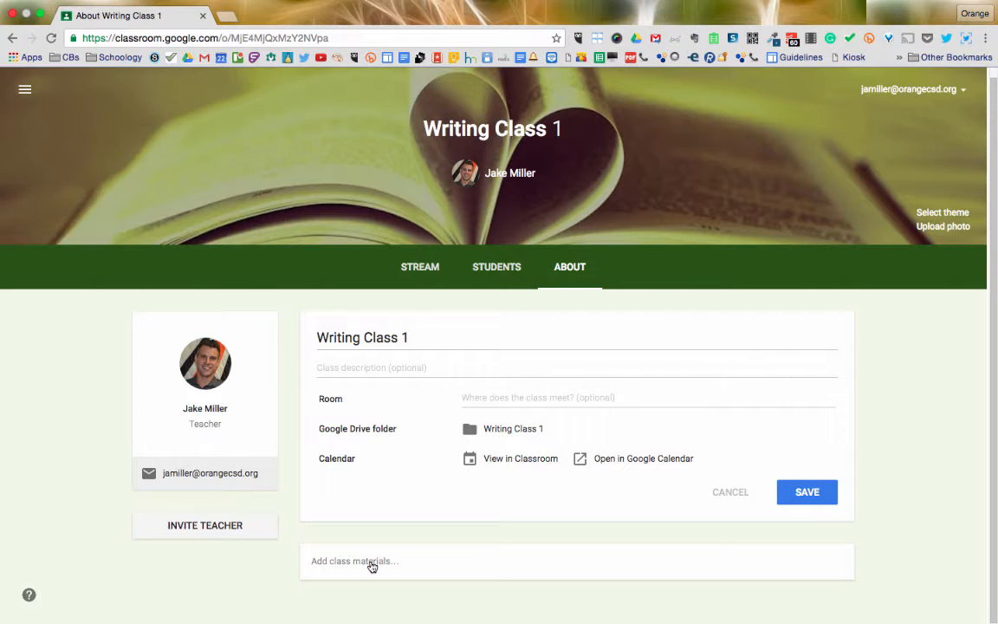
pyautogui.click(420, 265)
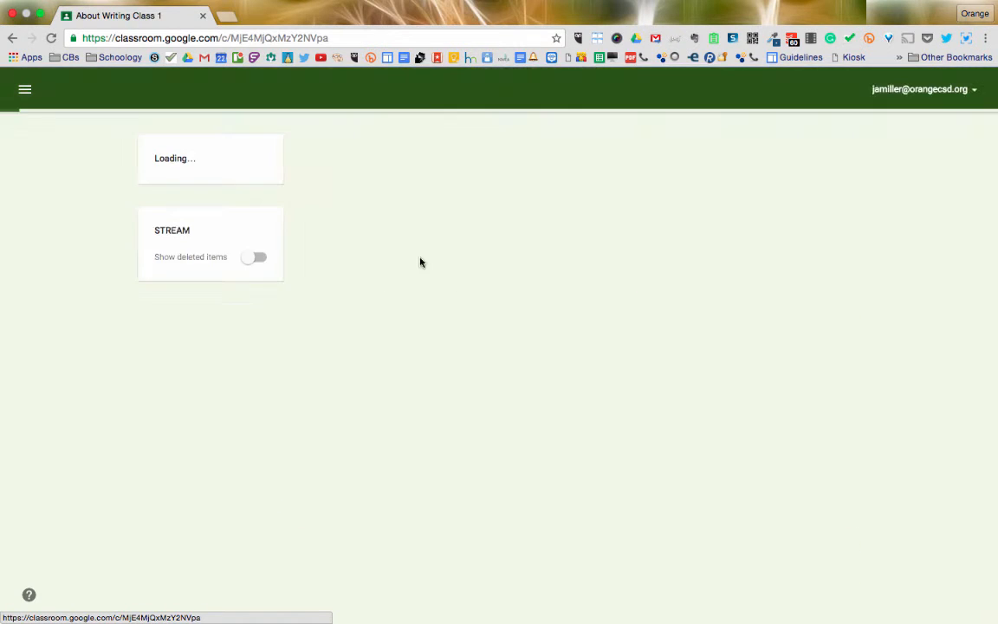
pyautogui.click(574, 281)
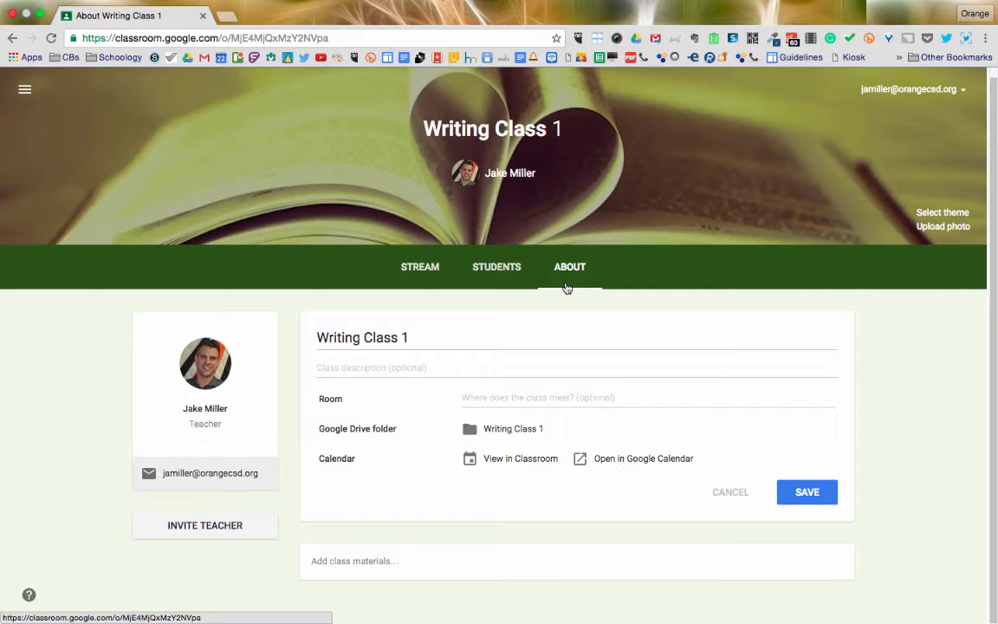
# - Post a class material titled "Resource 1" on the About page with a link to google.com
pyautogui.click(347, 568)
pyautogui.scroll(-3, 463, 472)
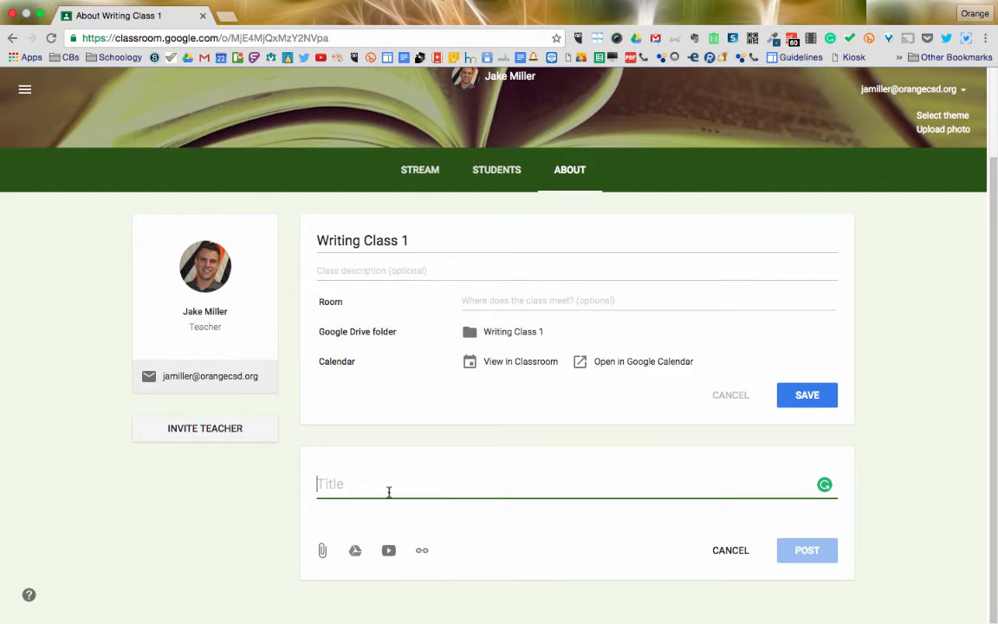
pyautogui.write('Resource 1')
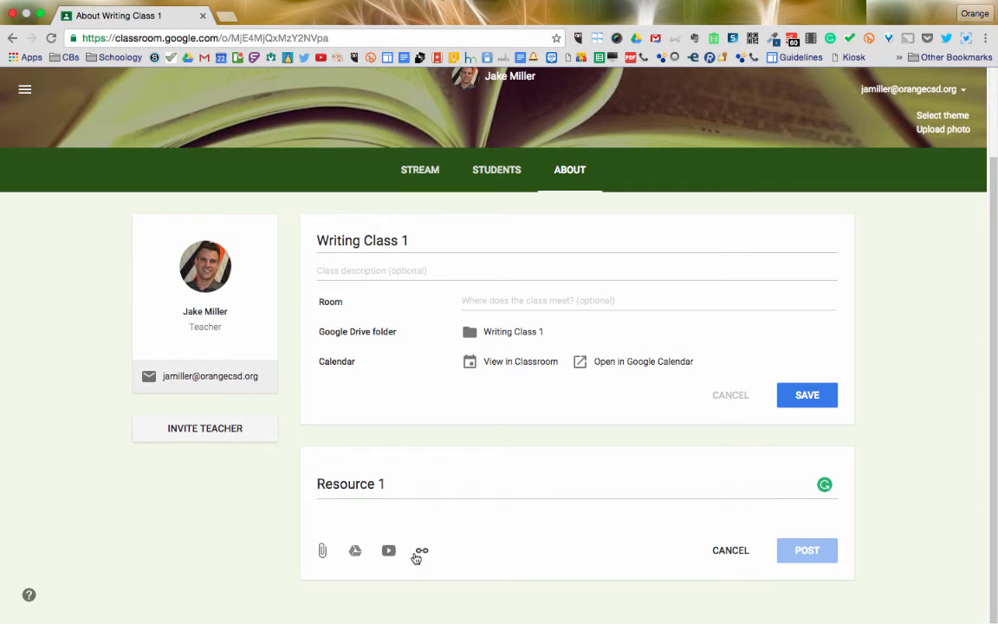
pyautogui.click(422, 550)
pyautogui.write('google.com')
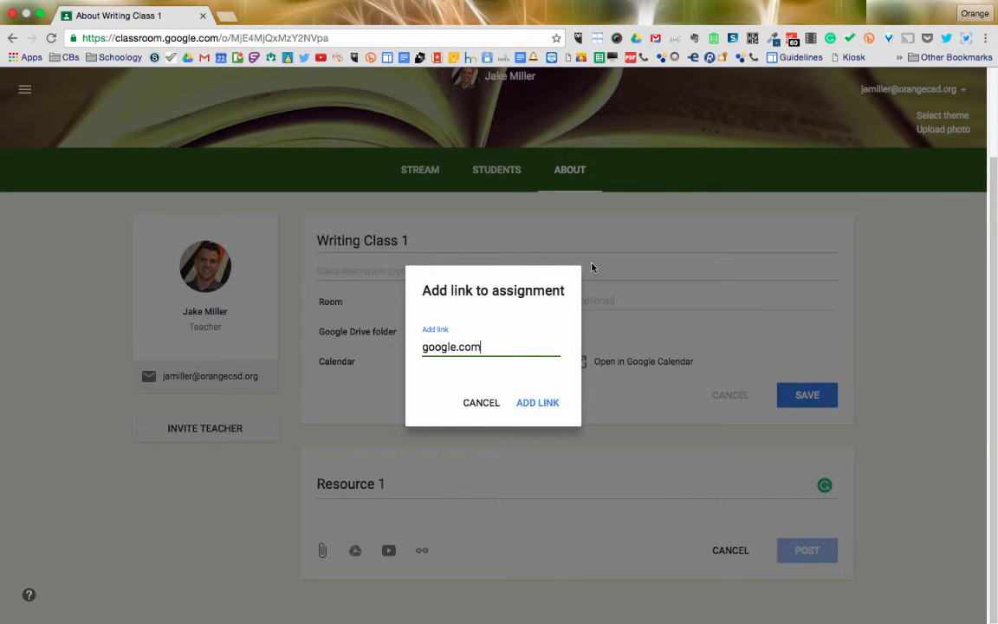
pyautogui.click(539, 401)
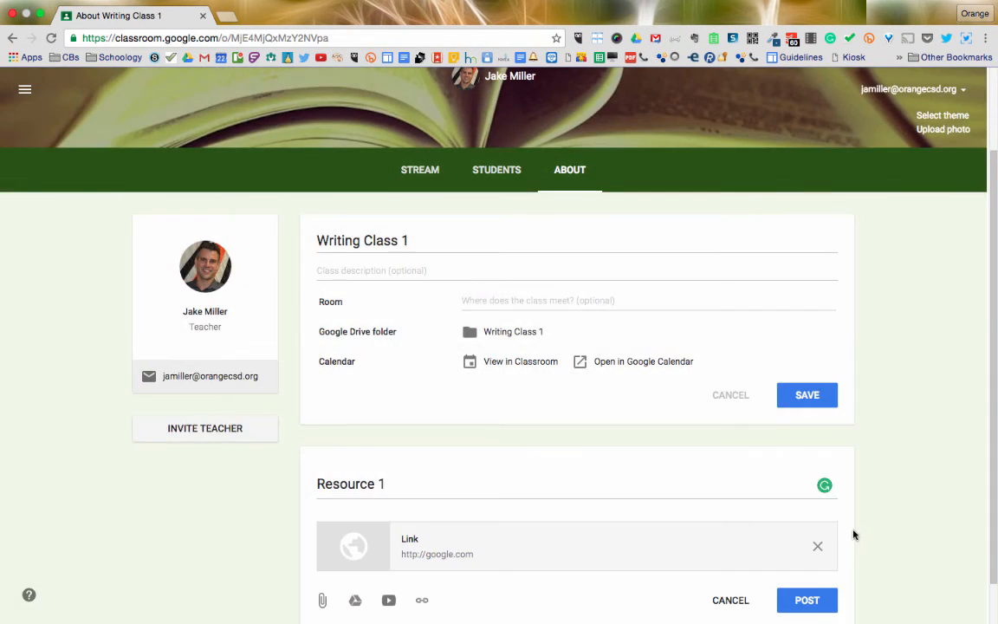
pyautogui.click(811, 607)
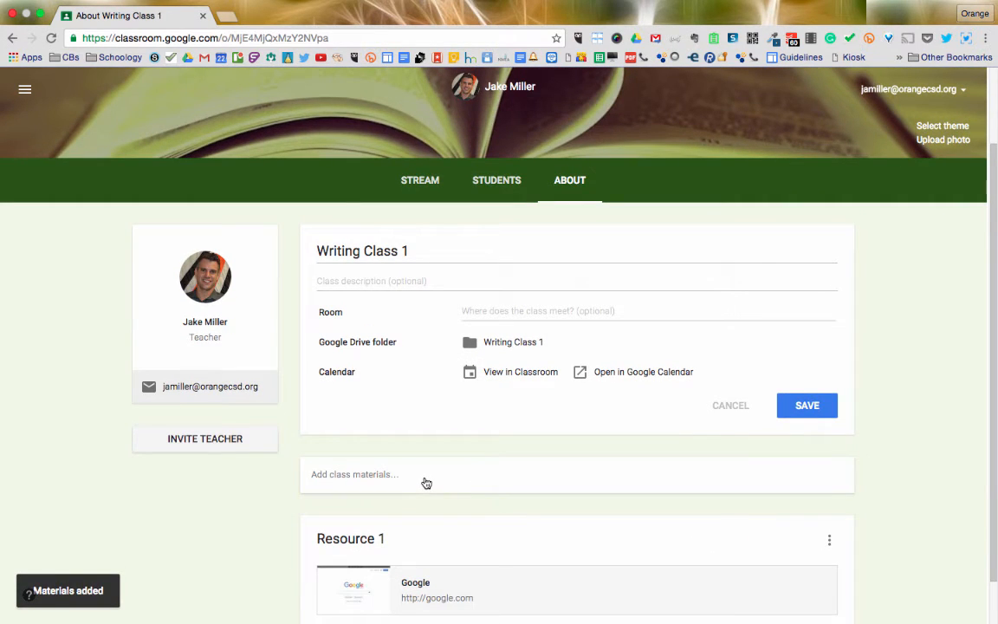
# - Edit the Resource 1 material to add a second link to yahoo.com and save it
pyautogui.scroll(-2, 666, 478)
pyautogui.click(829, 488)
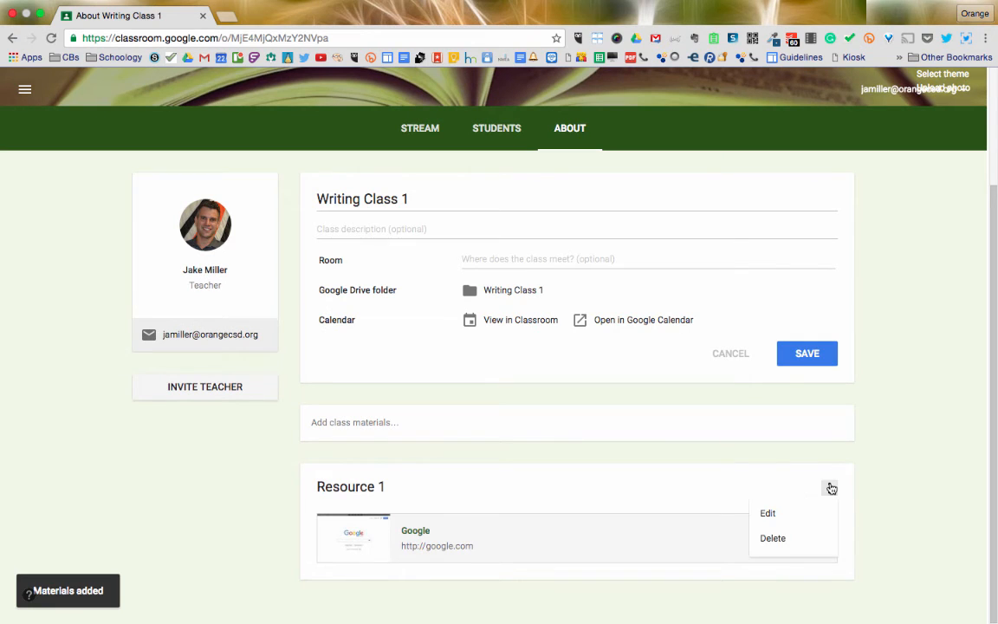
pyautogui.click(770, 514)
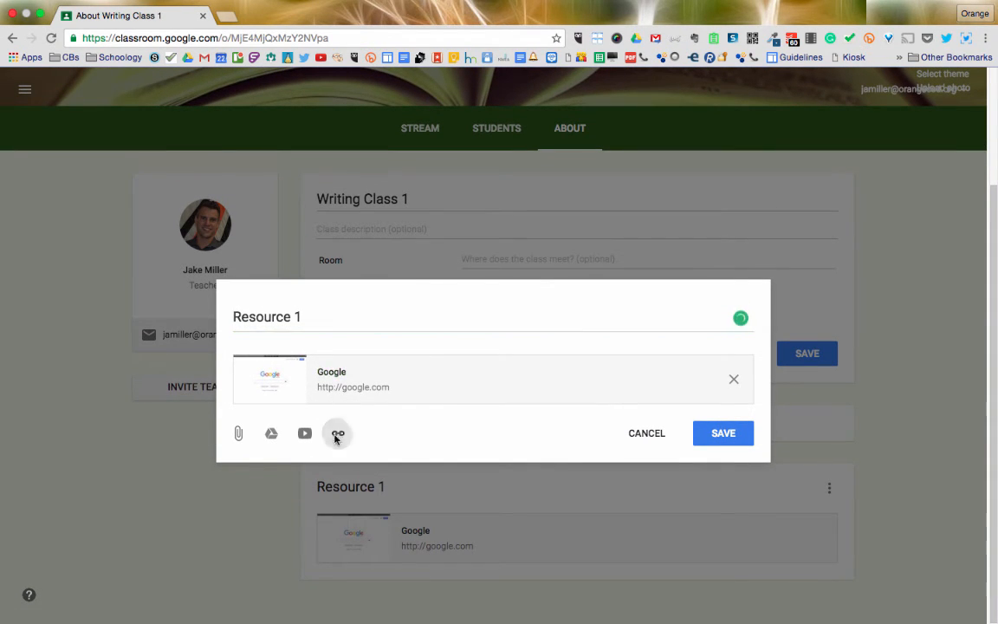
pyautogui.click(338, 433)
pyautogui.write('yahoo.com')
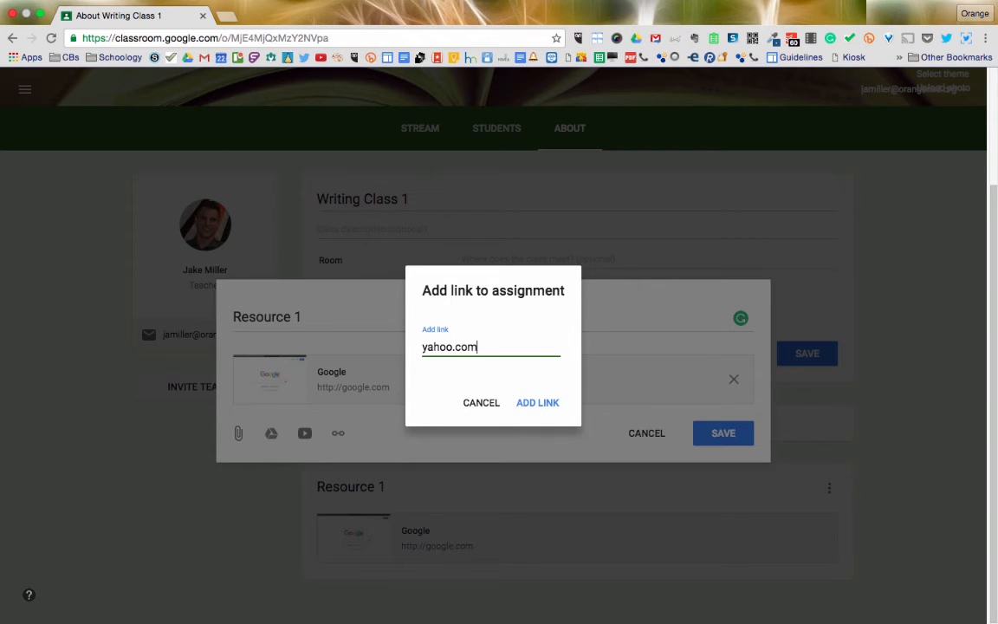
pyautogui.click(556, 407)
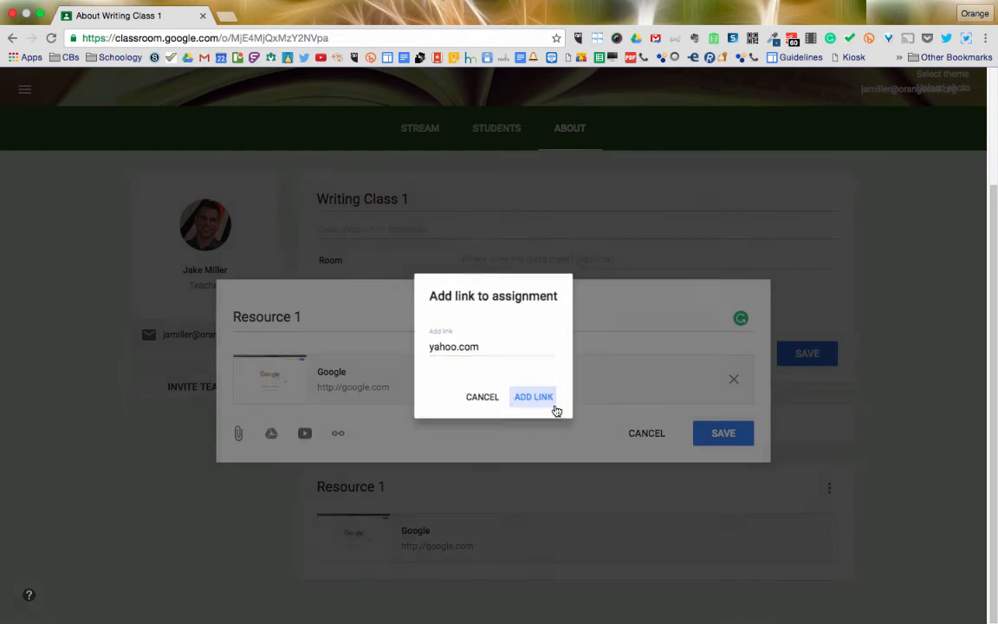
pyautogui.click(709, 490)
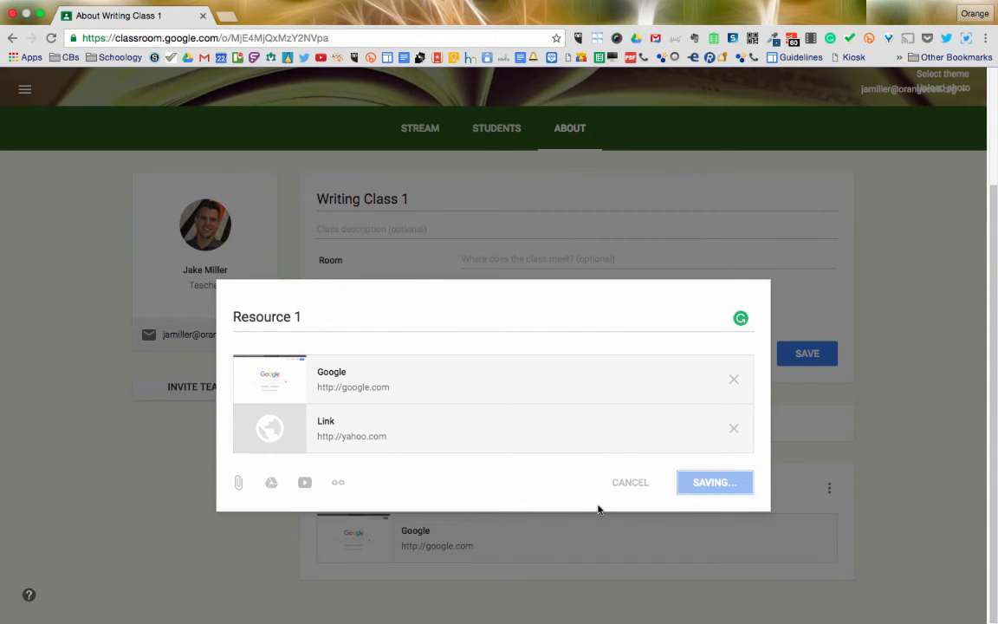
# - Review the links in Resource 1 and return to the class's Stream page
pyautogui.scroll(-3, 762, 493)
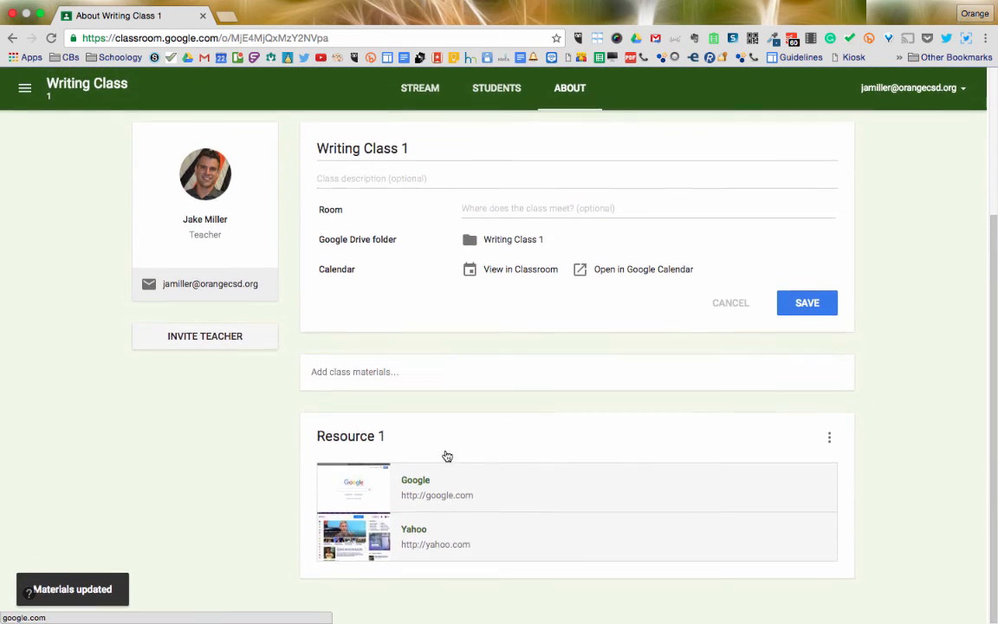
pyautogui.scroll(5, 452, 536)
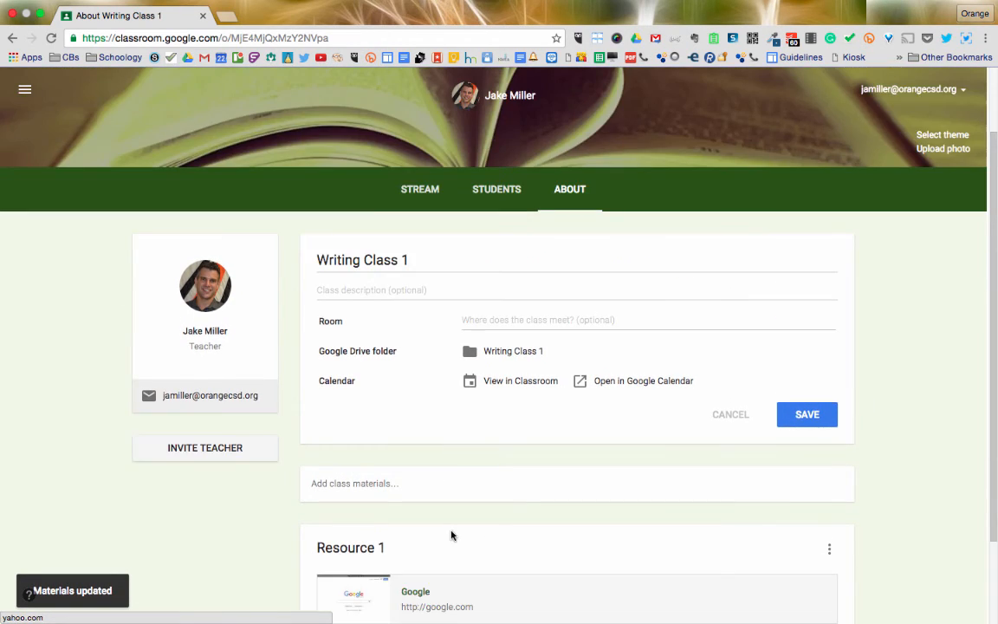
pyautogui.click(425, 190)
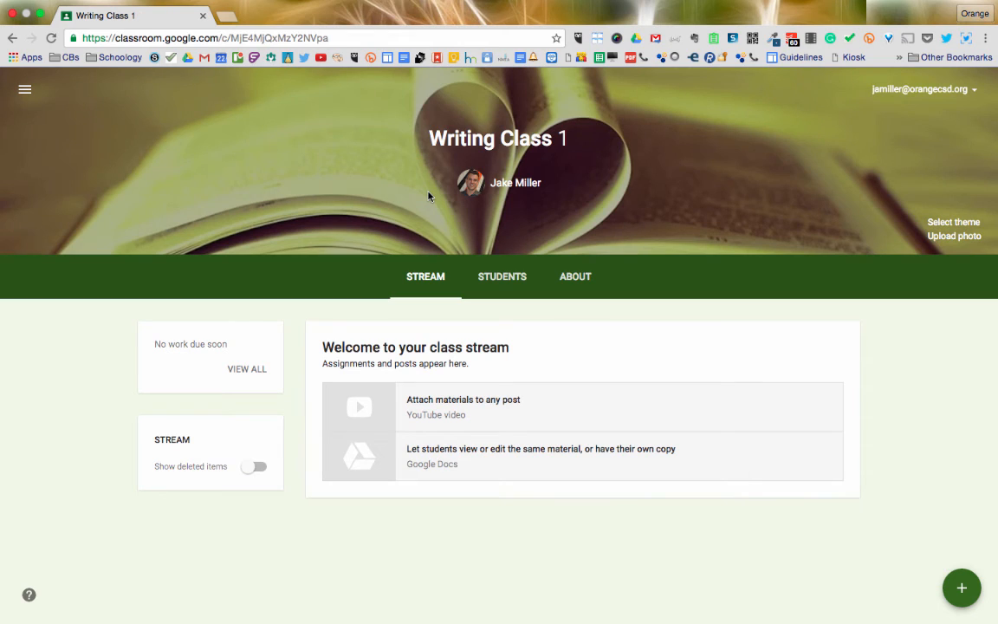